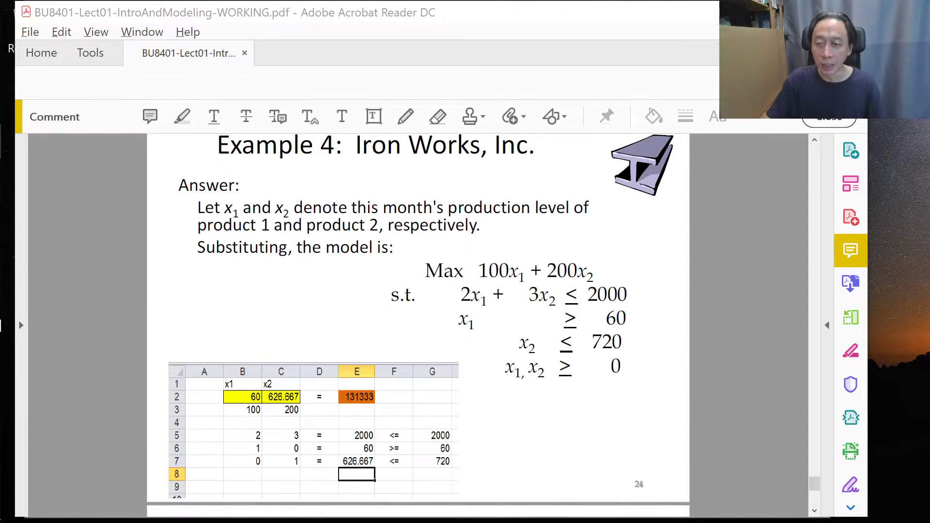
Shrink the Acrobat window so the Excel Iron Works Inc sheet shows behind it
left_click_drag(865, 517, 415, 348)
scroll(242, 219, "down", 4)
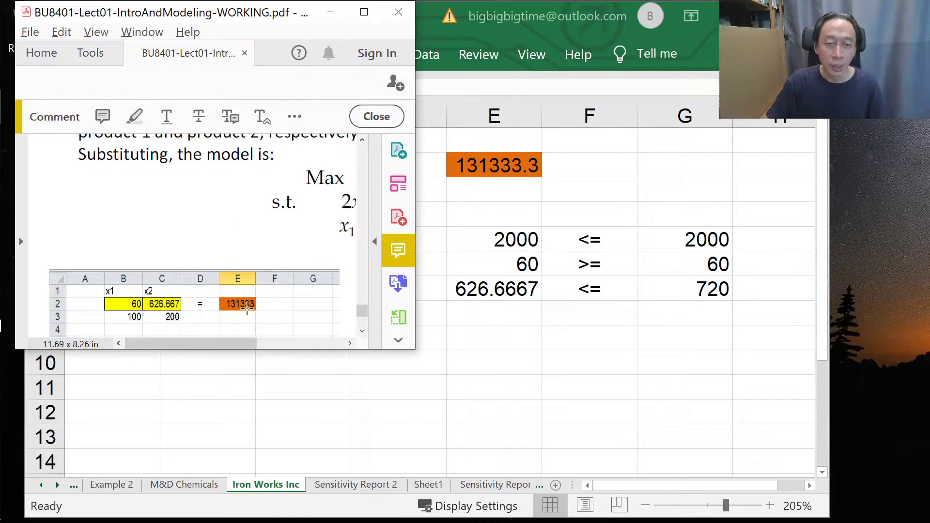
Enlarge and scroll the PDF to show the Iron Works model with constraints 2000, 60, 720, 0
scroll(149, 186, "down", 2)
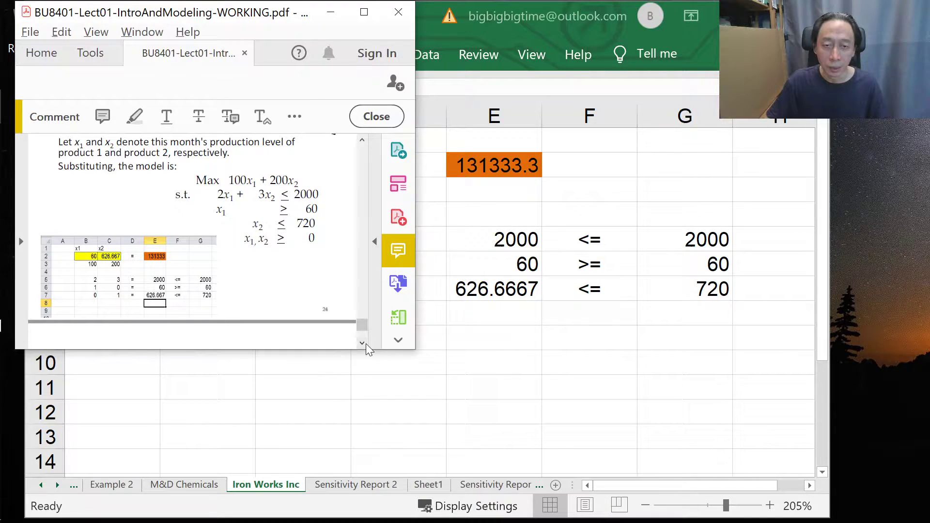
mouse_move(367, 349)
left_mouse_down()
mouse_move(364, 381)
mouse_move(361, 327)
mouse_move(362, 336)
left_mouse_up()
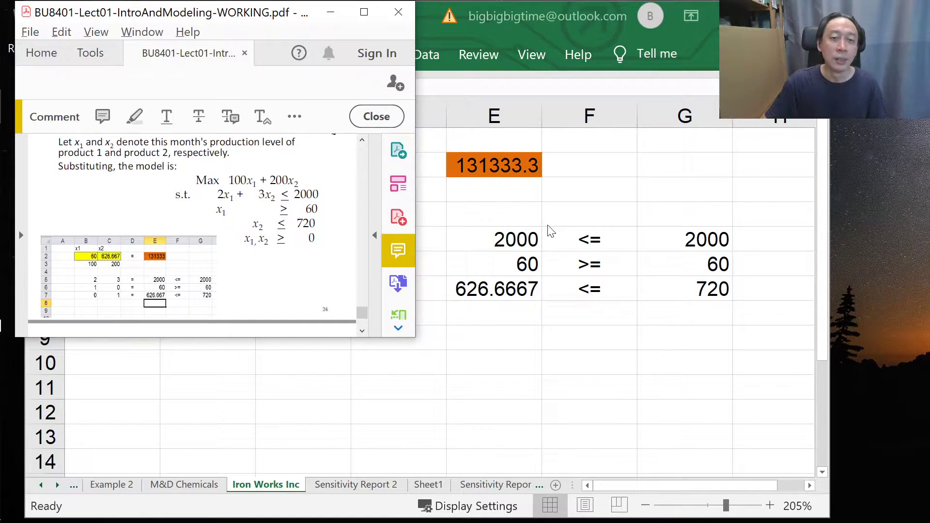
scroll(186, 189, "up", 1)
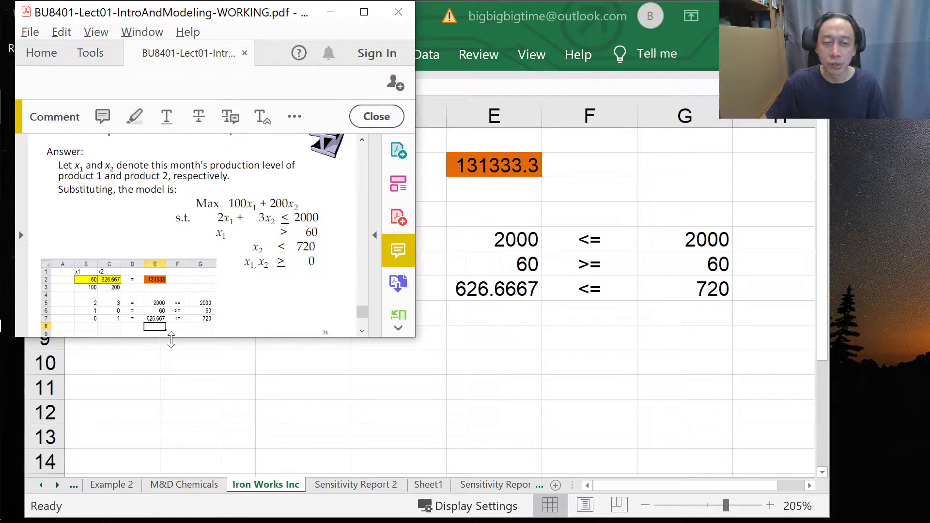
left_click_drag(171, 339, 172, 348)
scroll(233, 221, "up", 2)
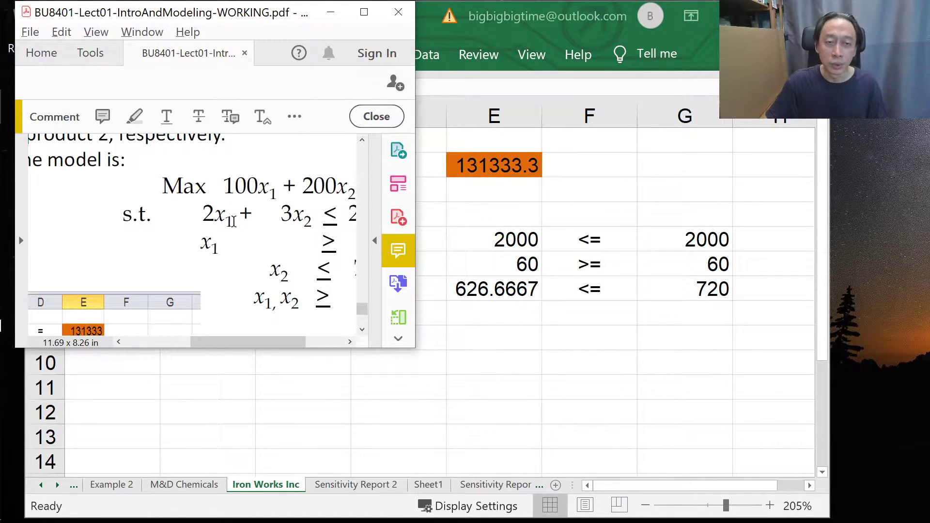
left_click_drag(258, 344, 288, 350)
Shorten the PDF window and bring the Excel workbook back in front of it
left_click_drag(351, 347, 351, 329)
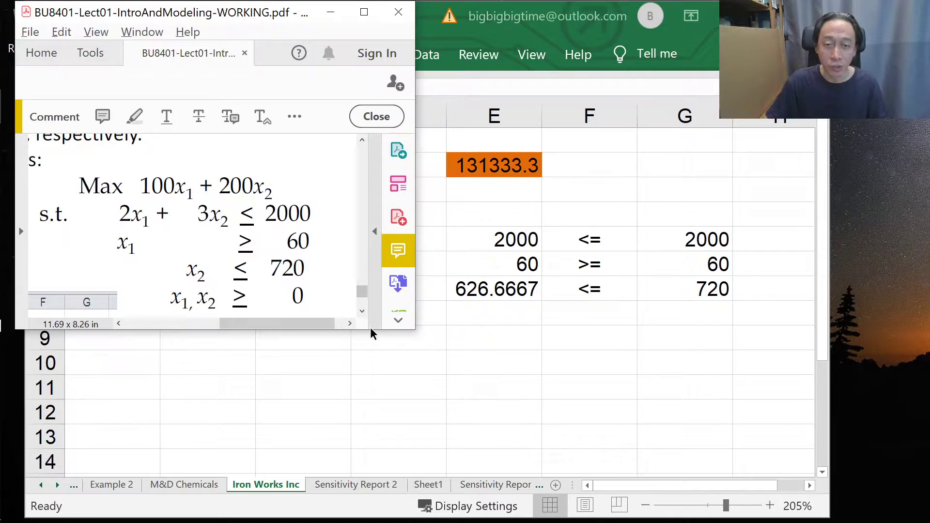
scroll(234, 230, "down", 1)
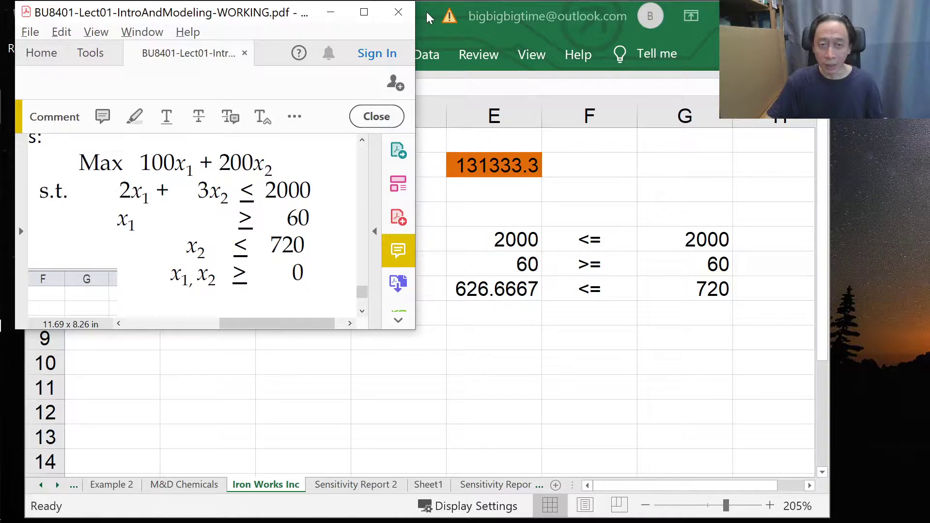
left_click_drag(427, 18, 507, 18)
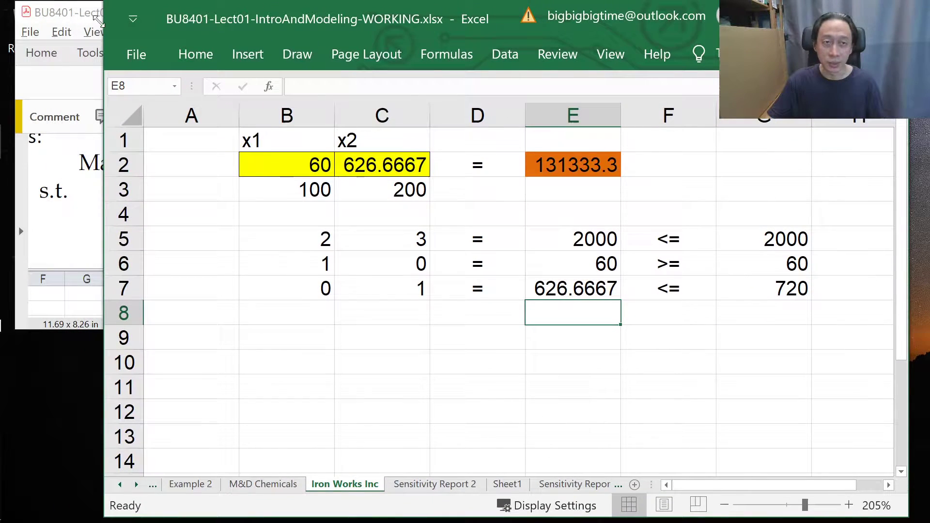
Drag Excel's left edge right so the PDF model equations show on the left
left_click_drag(102, 165, 367, 170)
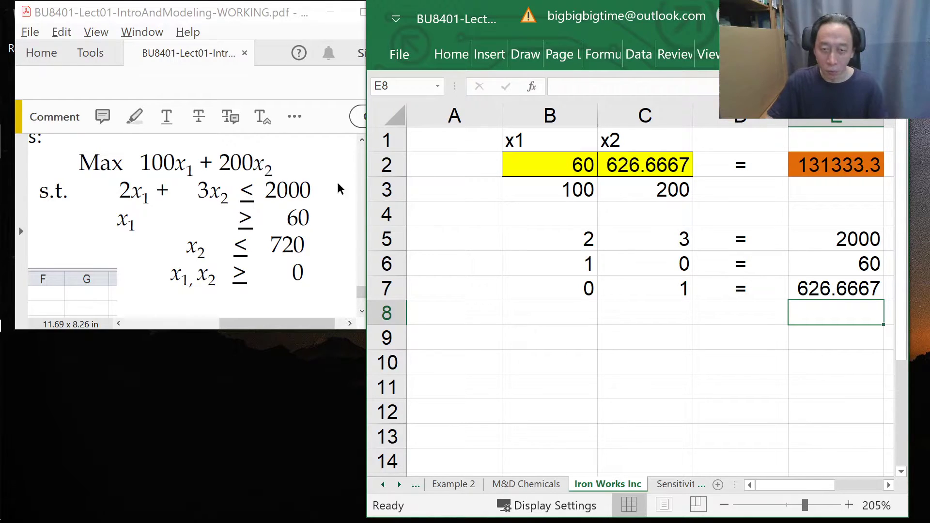
Add a new blank Sheet5, zoom in, and make column A much narrower
left_click(718, 485)
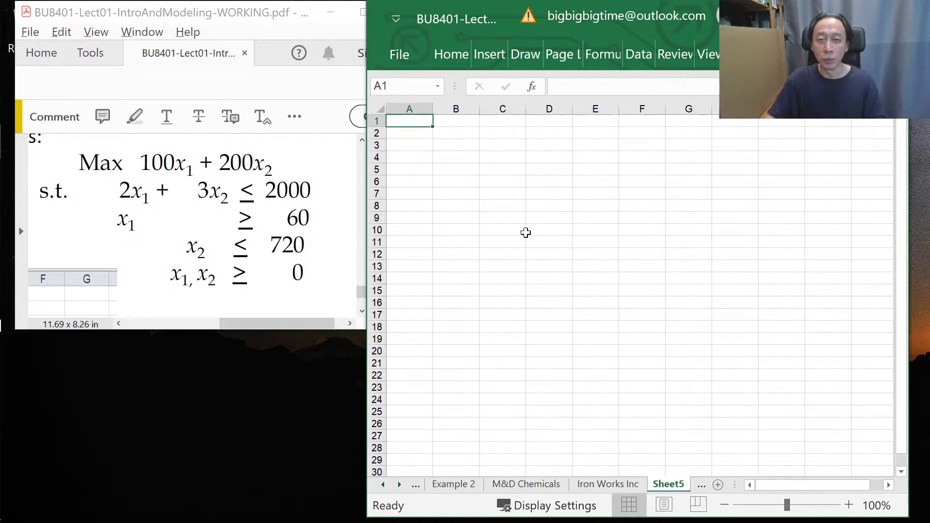
scroll(526, 233, "up", 4)
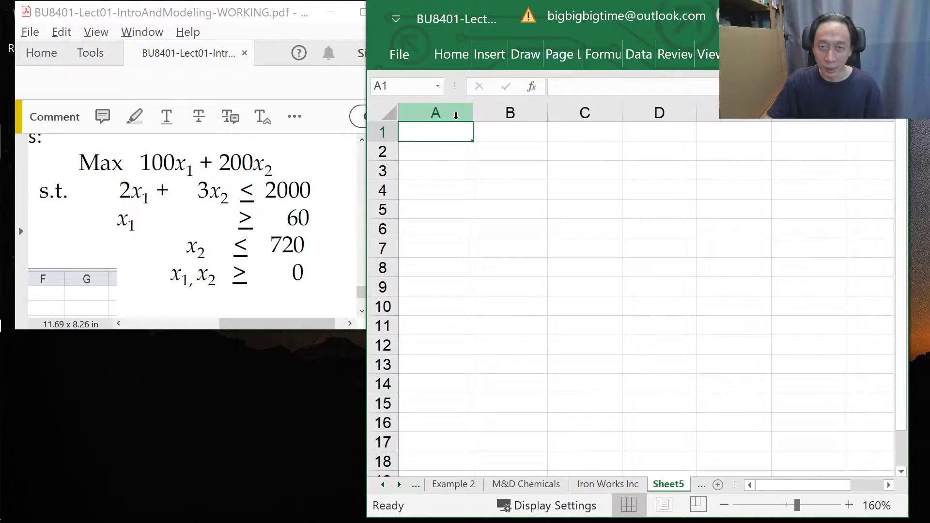
left_click_drag(476, 109, 429, 112)
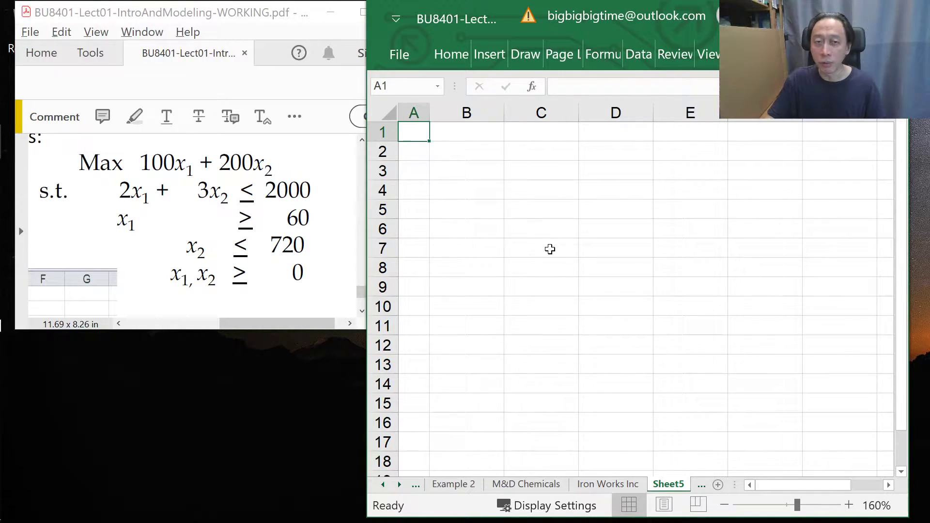
Place Excel on the left and the PDF model window at the upper right
left_click_drag(192, 15, 686, 30)
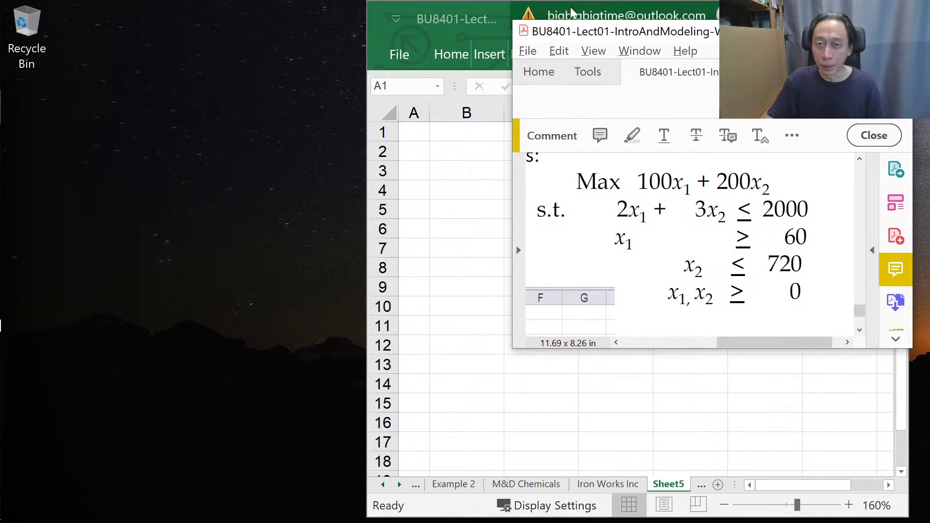
left_click_drag(522, 11, 124, 18)
left_click_drag(626, 39, 644, 20)
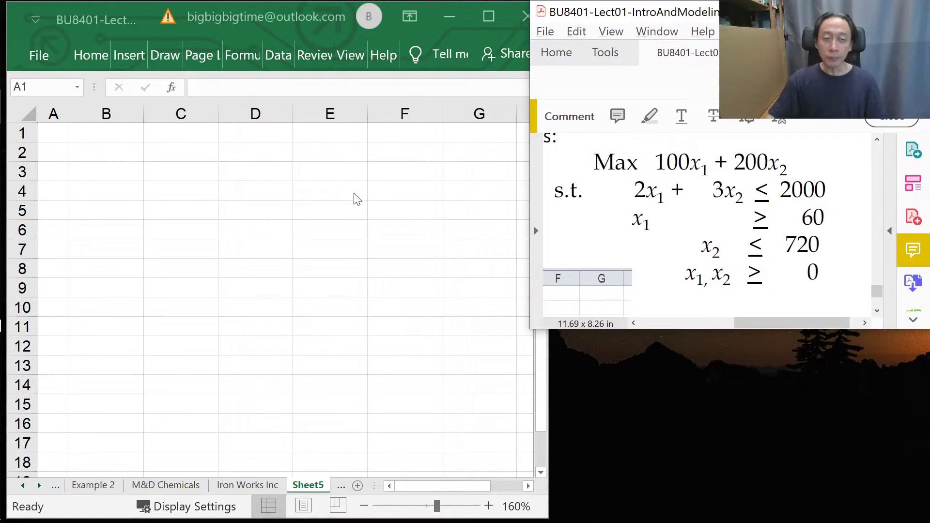
Type the variable headers x1 in B1 and x2 in C1, then check both cells
left_click(119, 138)
left_click(118, 137)
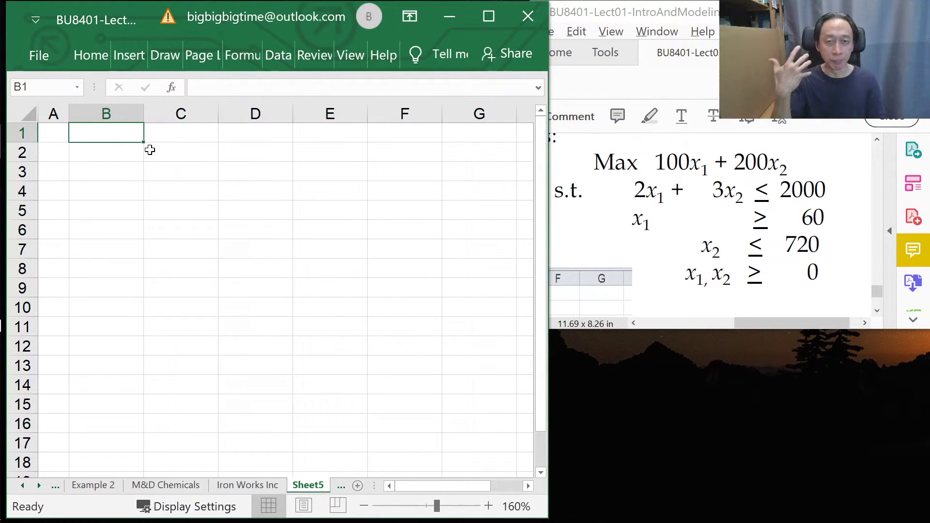
type("x1")
key("Tab")
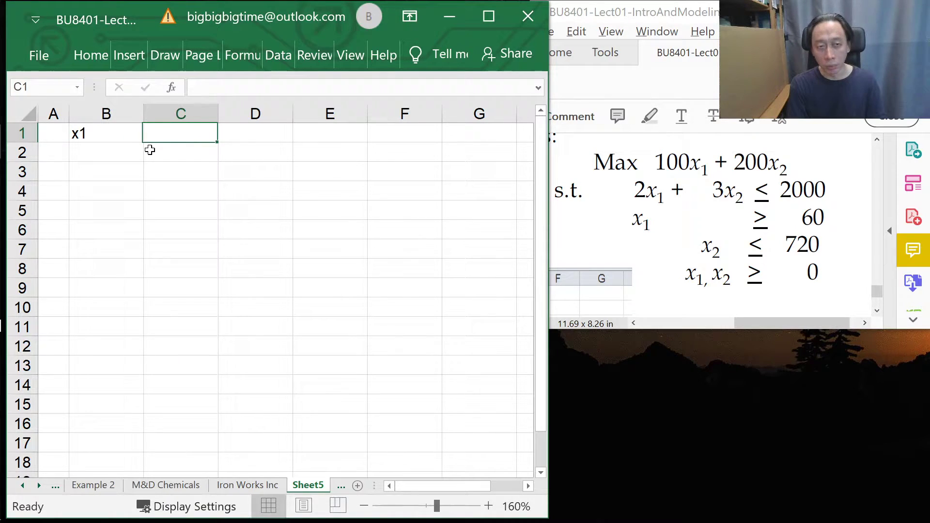
type("x2")
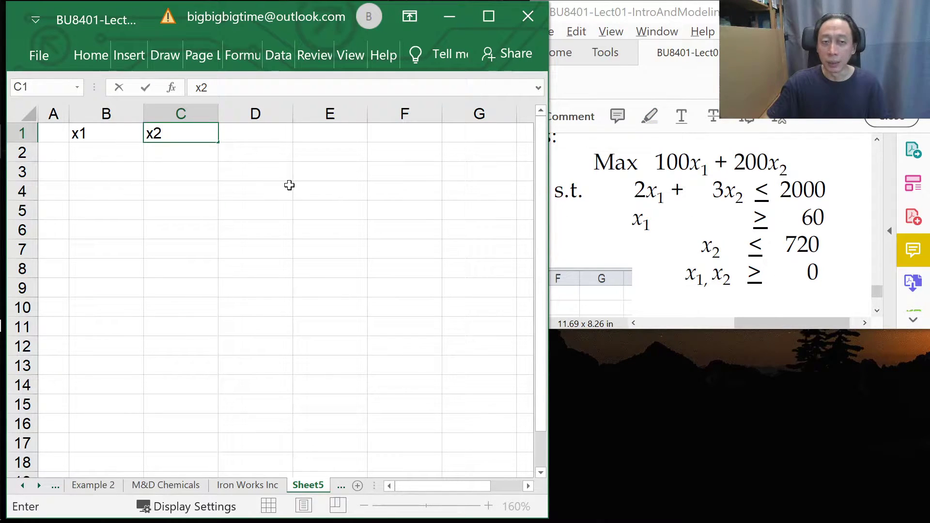
key("Tab")
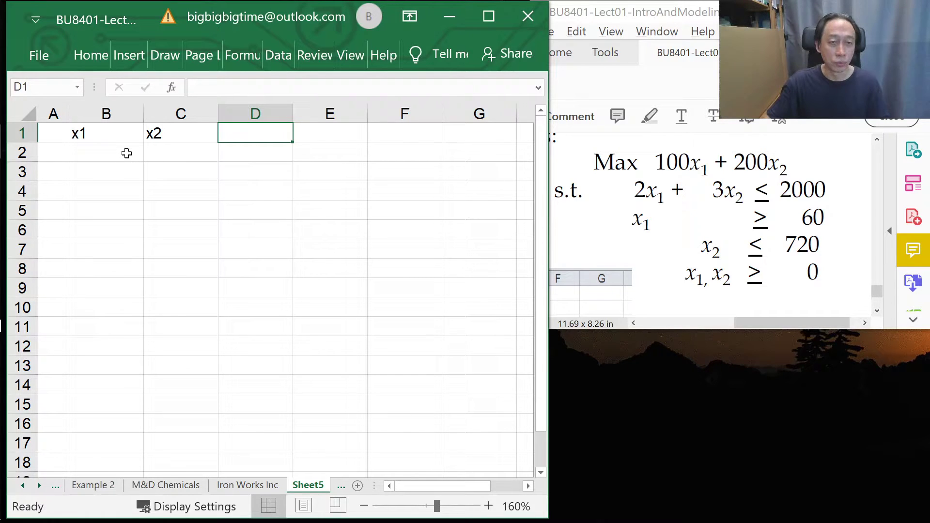
left_click(122, 129)
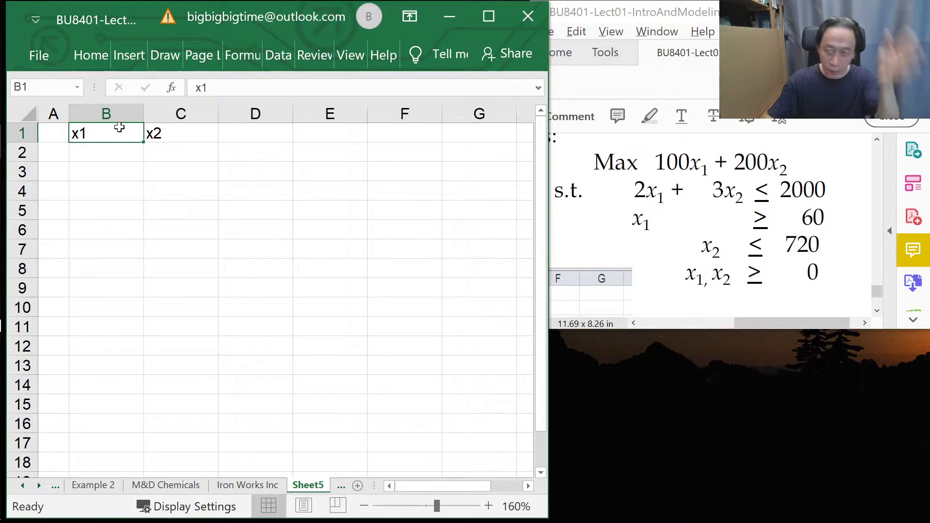
left_click(189, 133)
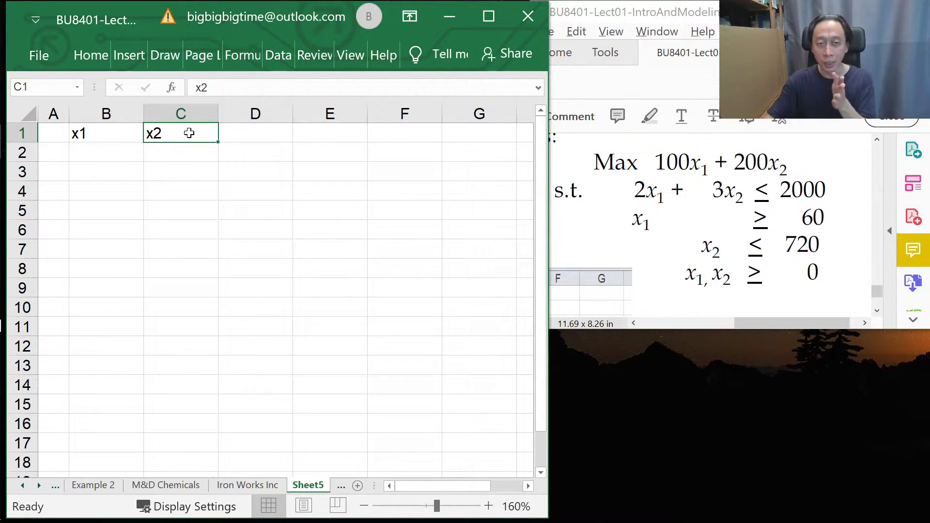
Select the entire sheet and center-align it so the x1 and x2 headers are centered
left_click(184, 174)
key("ctrl+a")
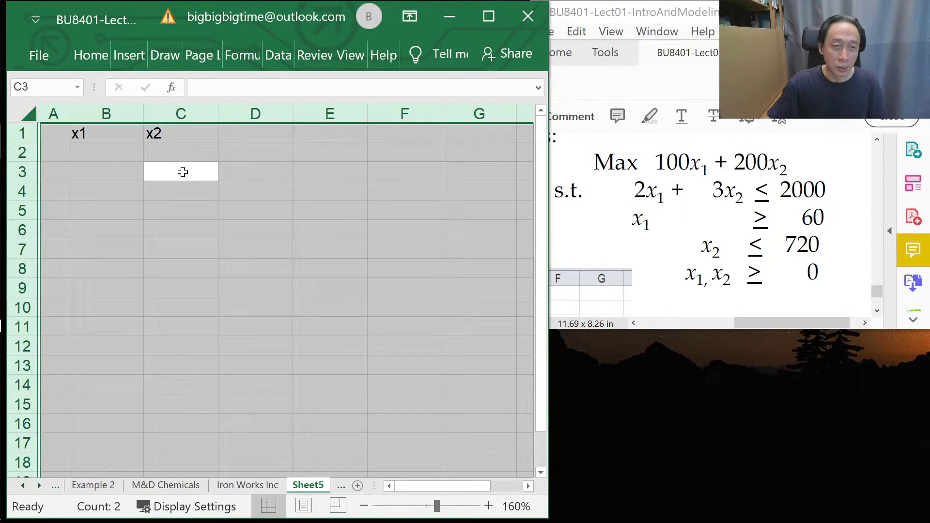
left_click(100, 56)
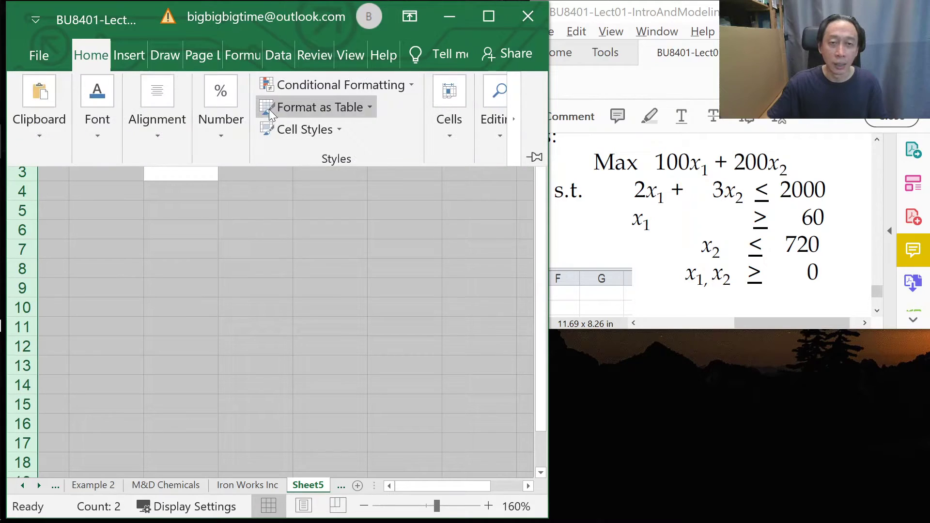
left_click(178, 135)
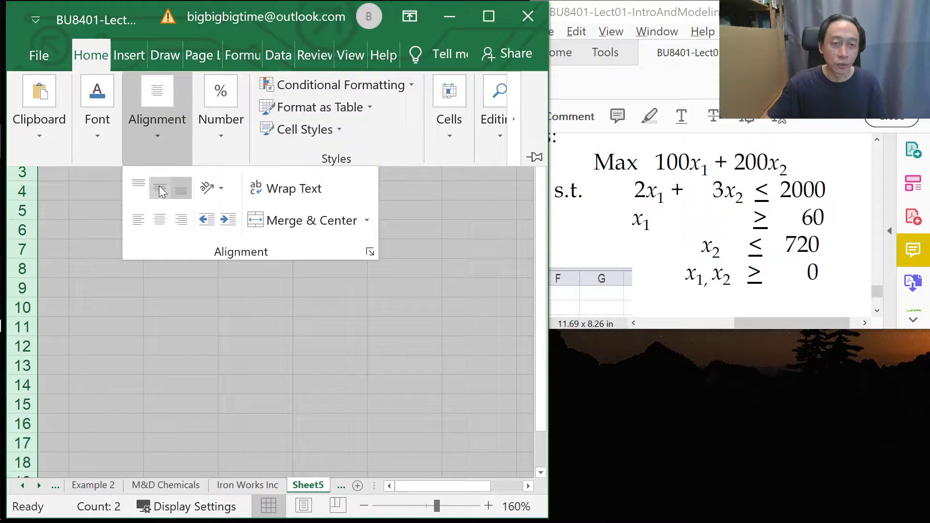
left_click(160, 193)
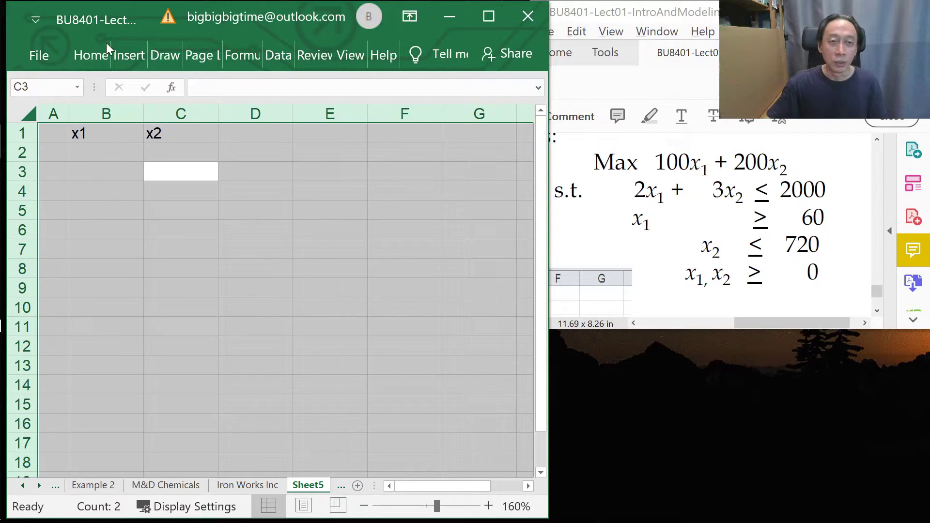
left_click(97, 55)
left_click(167, 138)
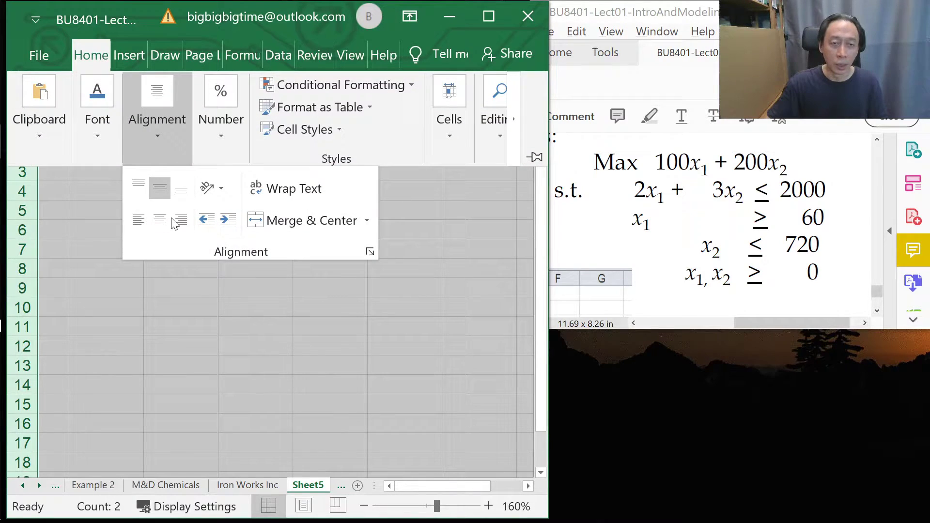
left_click(58, 215)
left_click(76, 204)
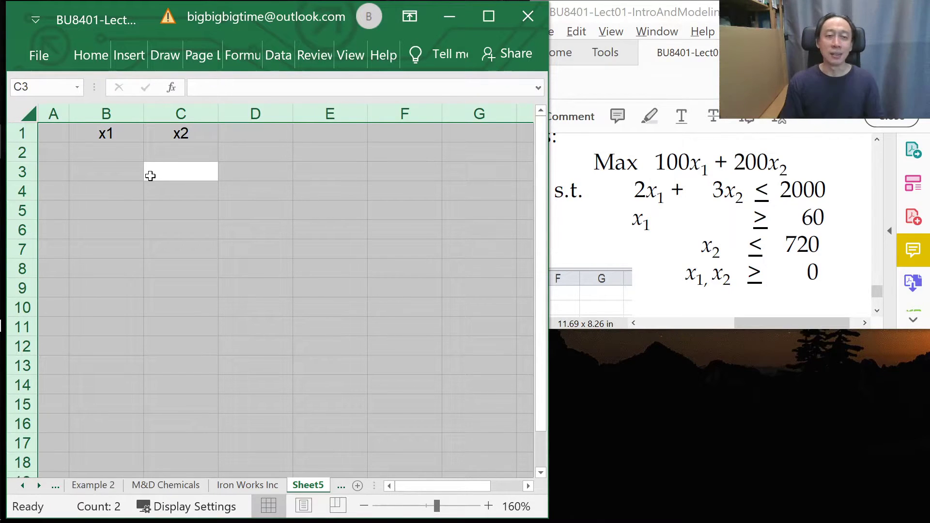
left_click(126, 156)
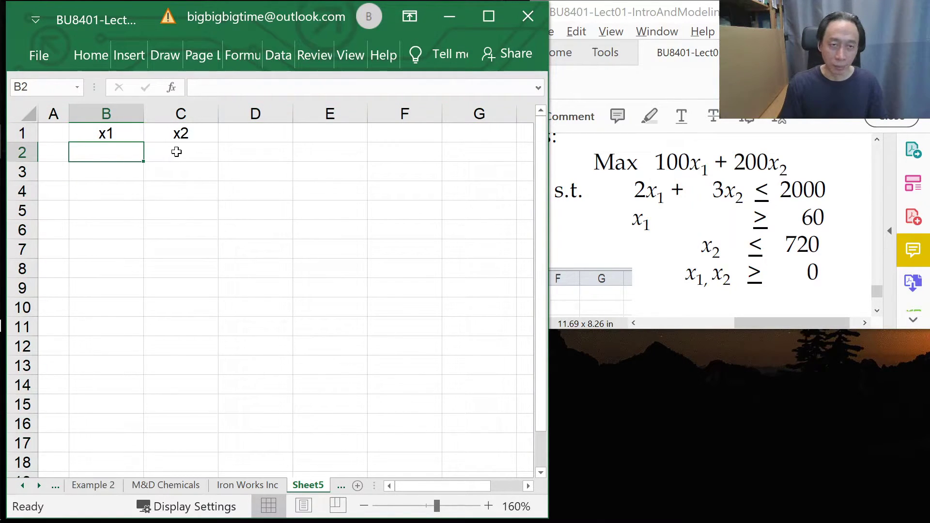
Select decision cells B2:C2 and pin the ribbon permanently open
left_click_drag(133, 151, 159, 156)
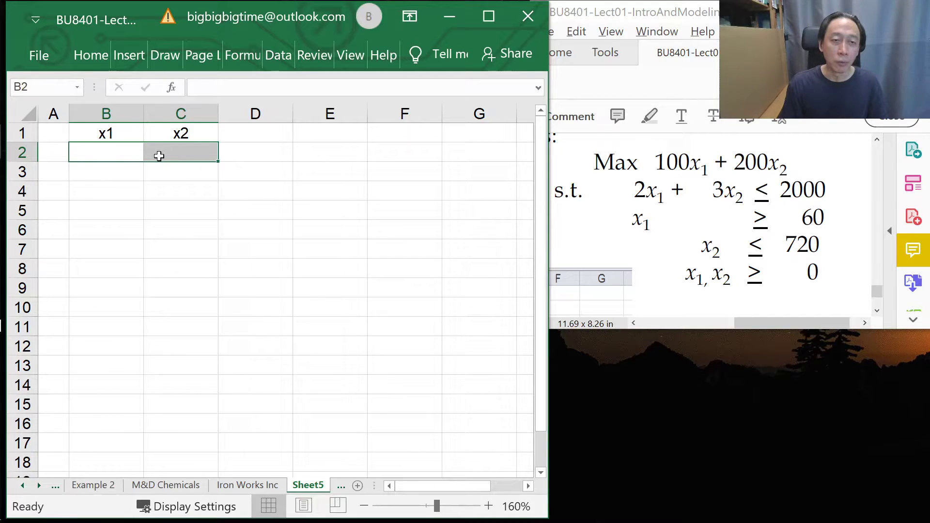
left_click(97, 57)
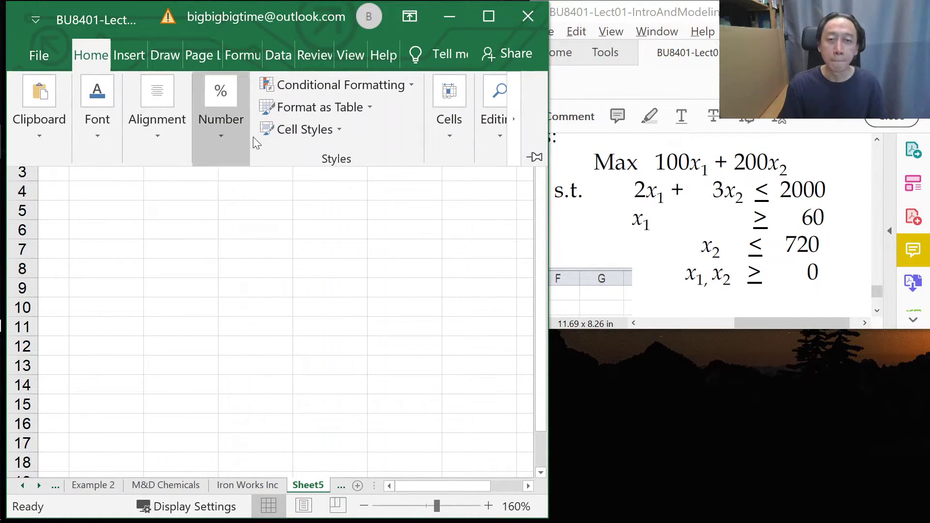
left_click(343, 132)
left_click(344, 132)
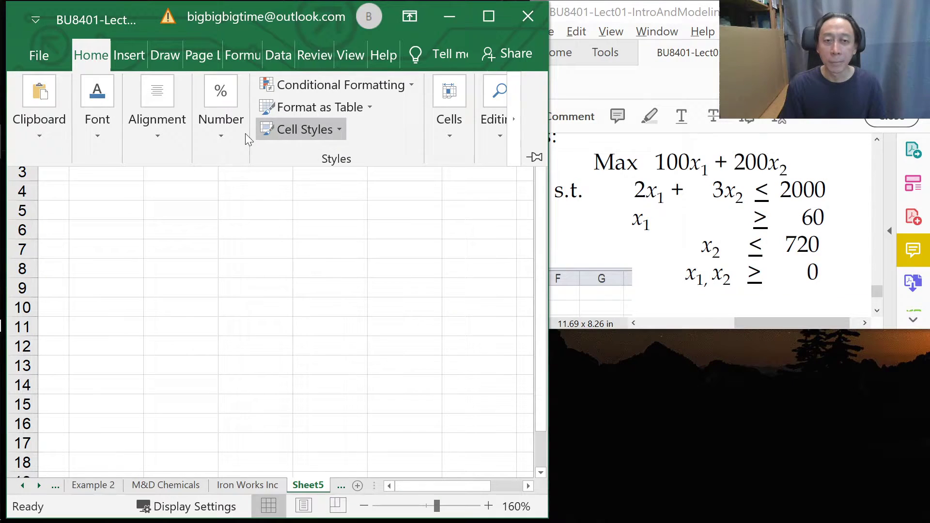
double_click(97, 57)
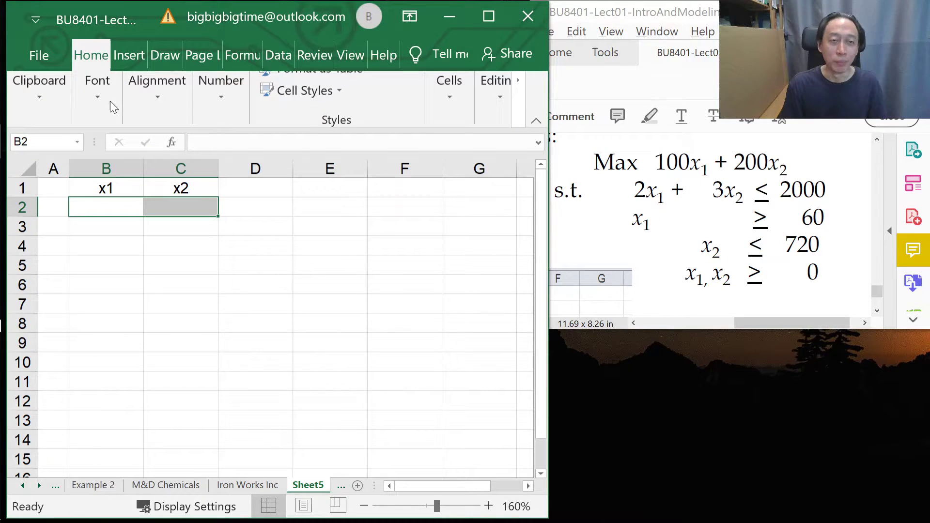
Apply All Borders to the decision cells B2:C2
left_click(155, 100)
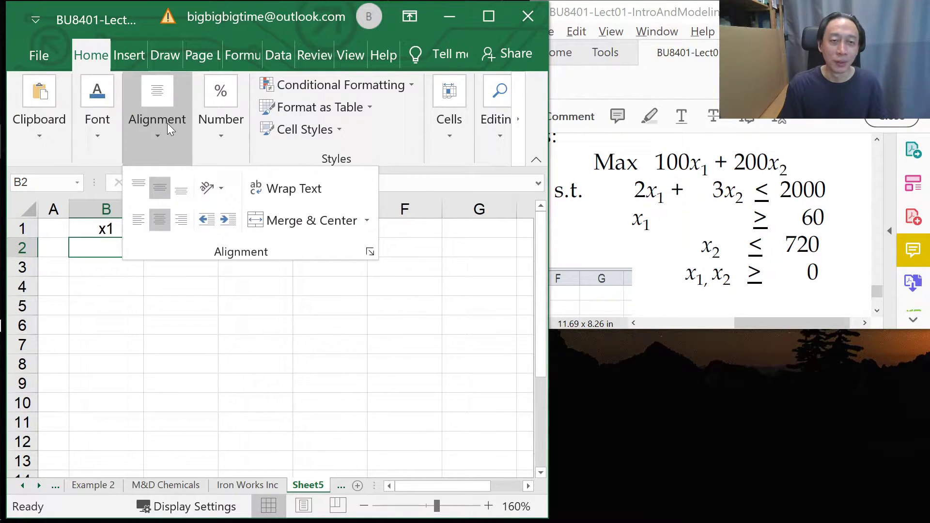
left_click(104, 128)
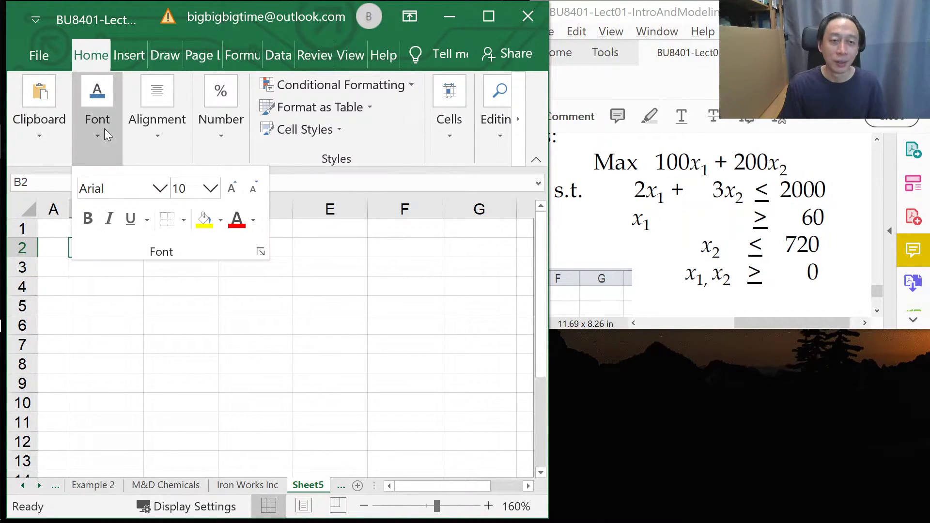
left_click(183, 220)
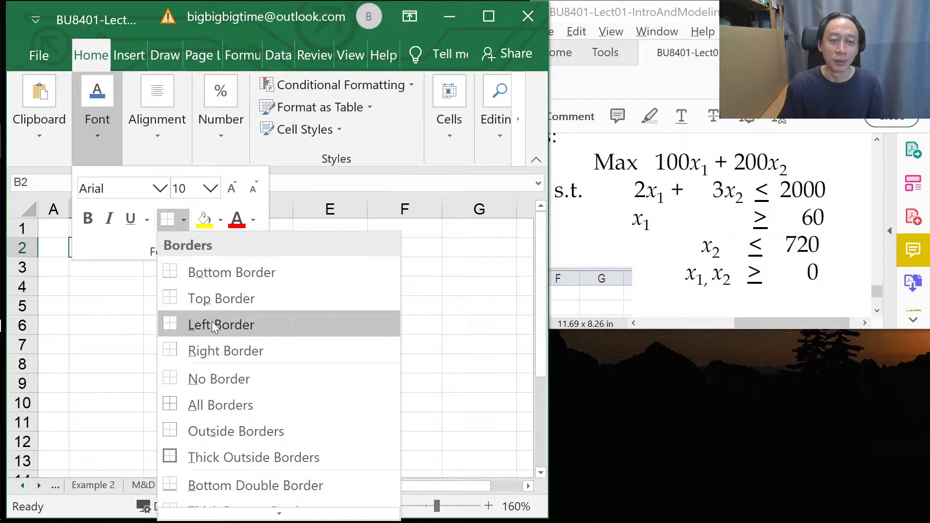
left_click(233, 407)
key("Escape")
left_click(125, 243)
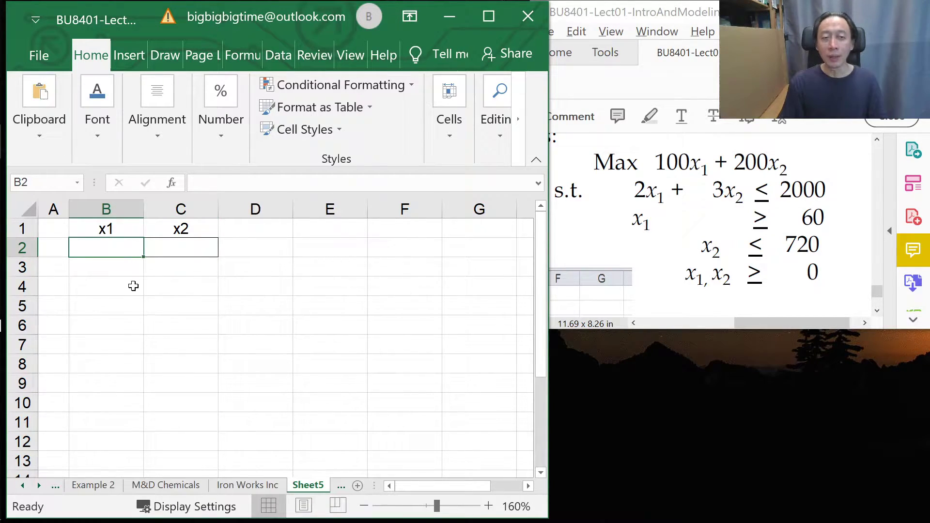
left_click(133, 285)
left_click(179, 241)
left_click_drag(118, 244, 171, 246)
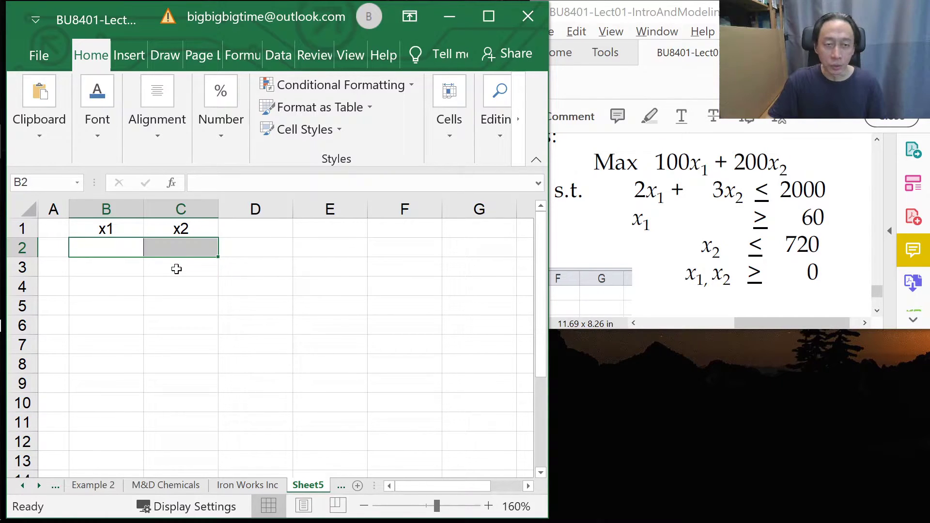
left_click(159, 281)
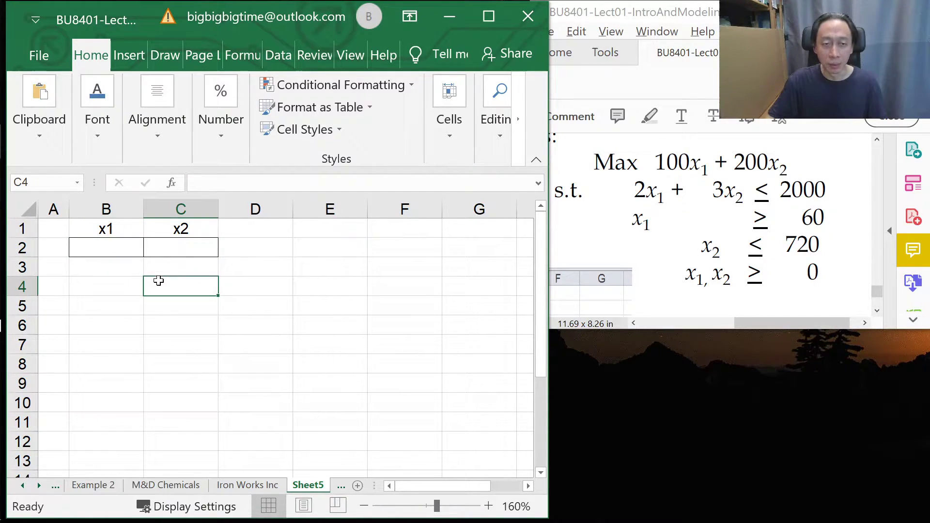
Fill decision cells B2:C2 with yellow
left_click(122, 250)
left_click_drag(122, 250, 155, 249)
left_click(94, 140)
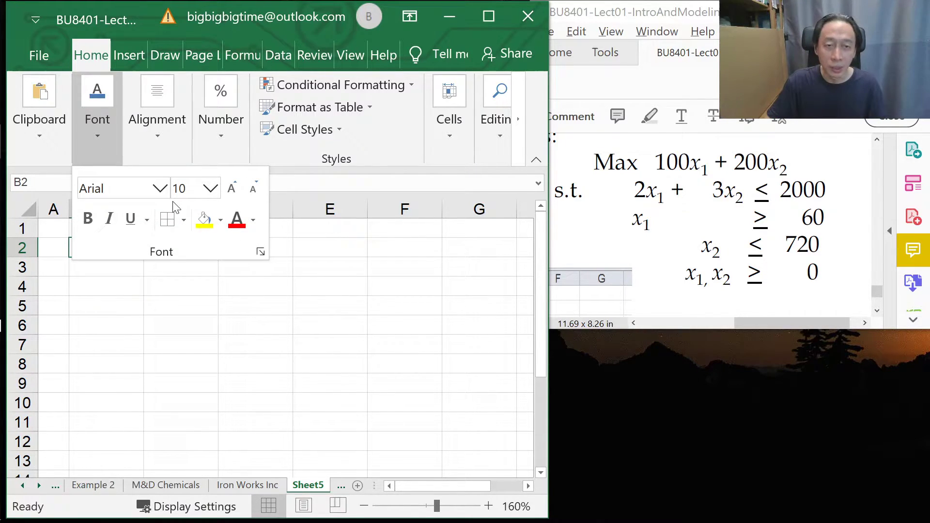
left_click(204, 219)
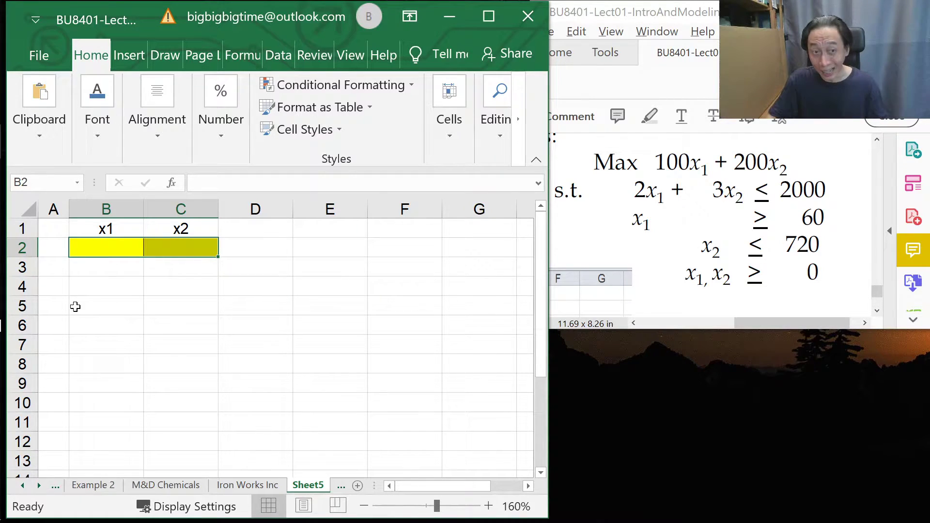
Enter coefficients 100 in B3 and 200 in C3, an = in D3, and narrow column D
left_click(112, 272)
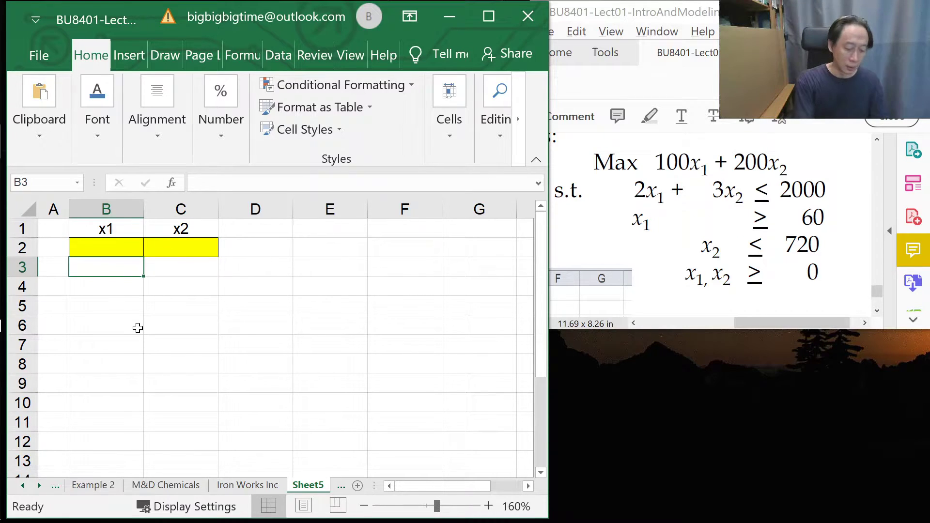
type("100")
key("Tab")
type("200")
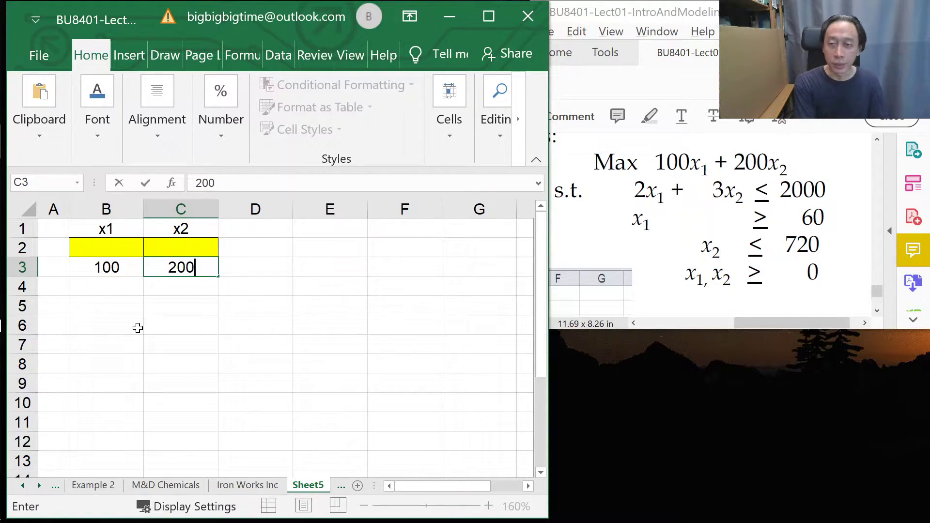
key("Tab")
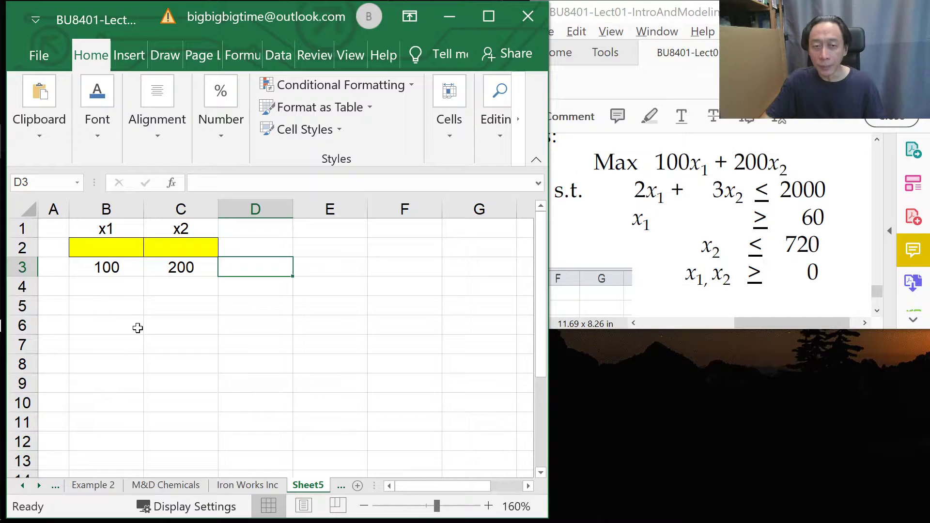
type("=")
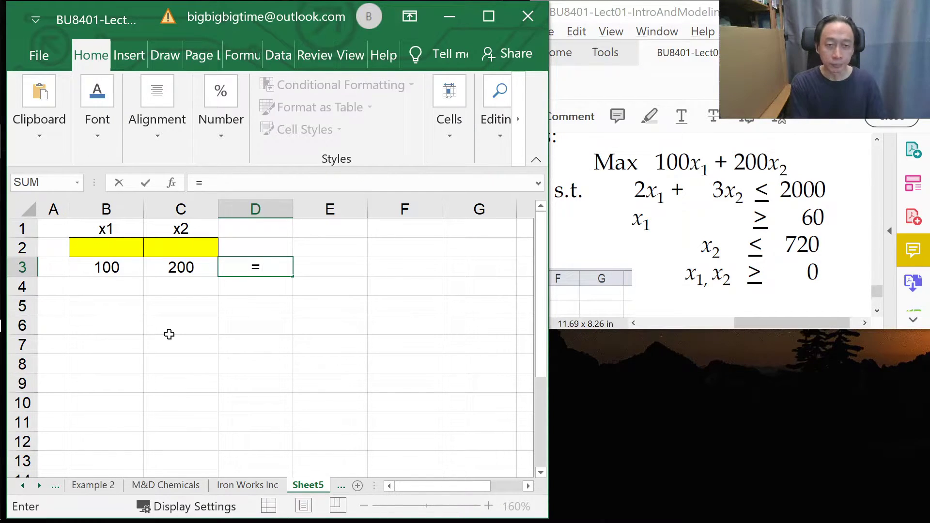
key("Tab")
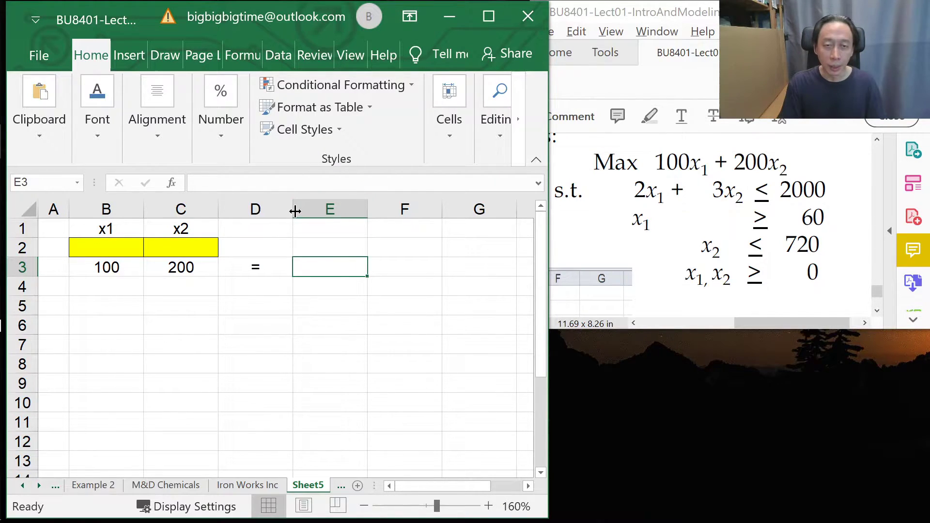
left_click_drag(295, 211, 266, 212)
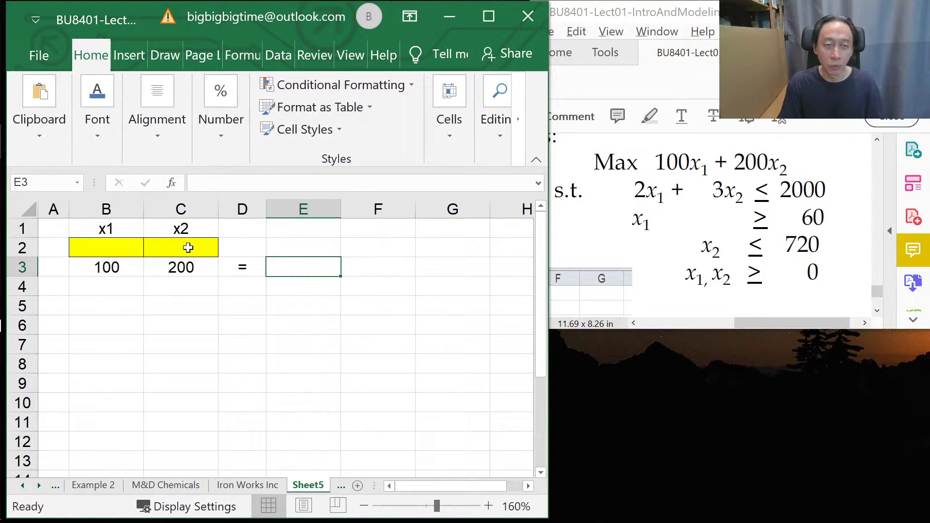
Check the B3 and C3 coefficients against the PDF's objective function
left_click(119, 267)
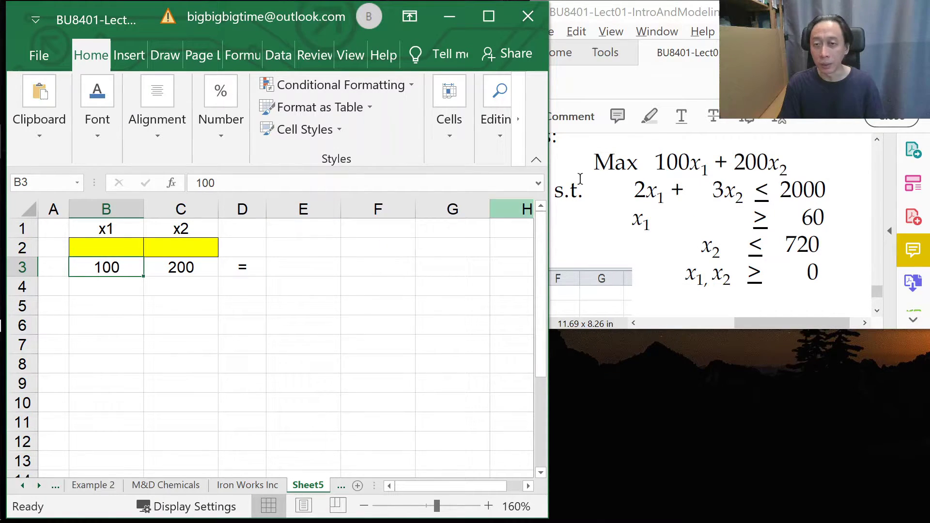
left_click_drag(667, 159, 693, 164)
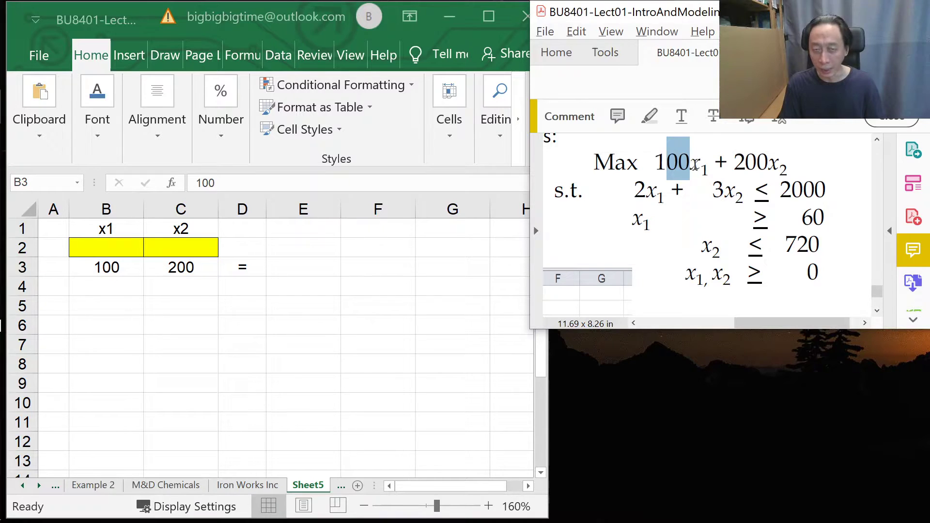
left_click(191, 266)
left_click(181, 266)
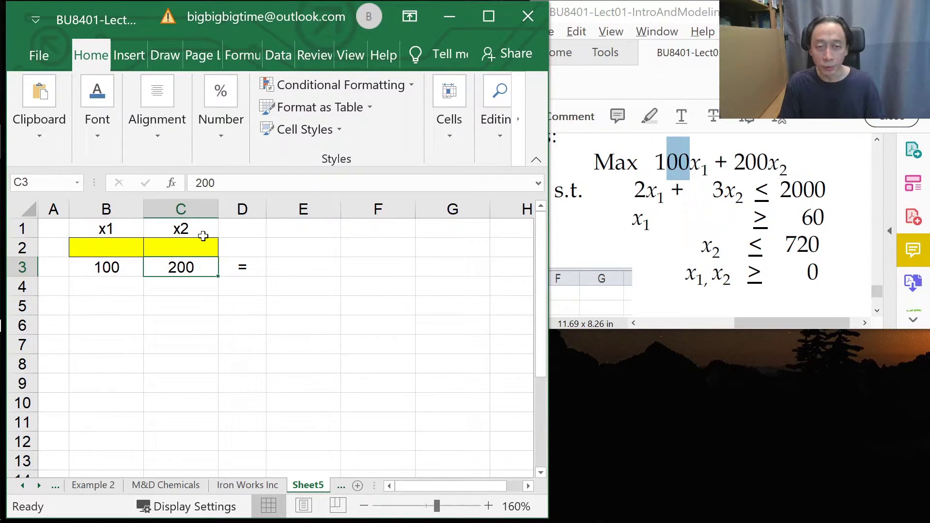
left_click(316, 267)
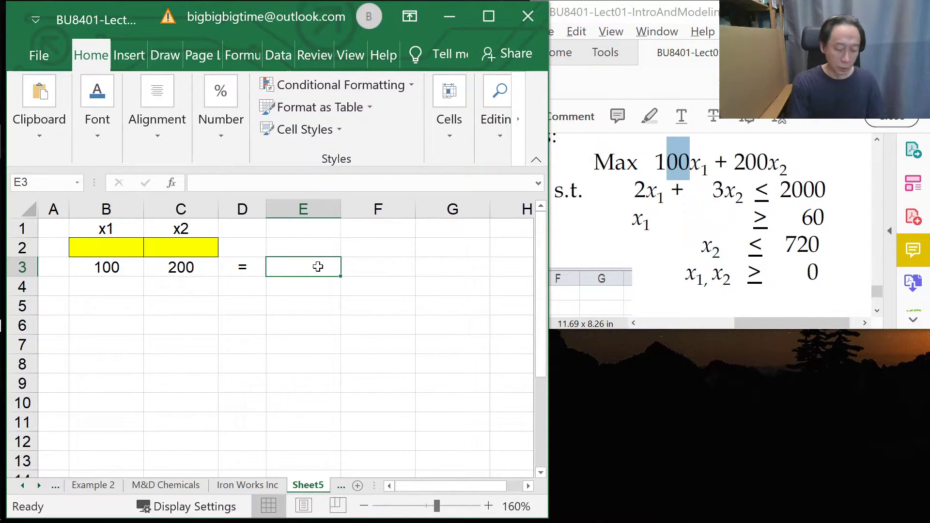
Label cell E2 'Obj Func Value'
left_click(313, 251)
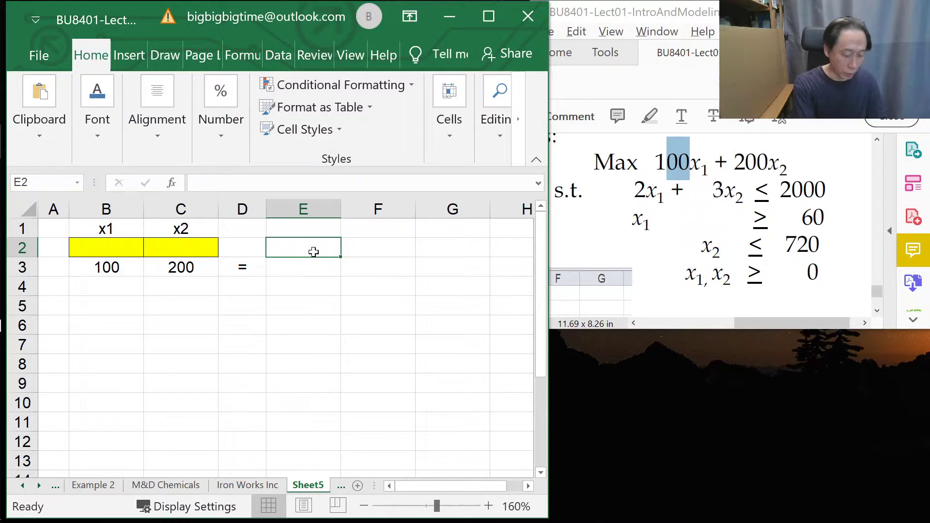
type("Obj")
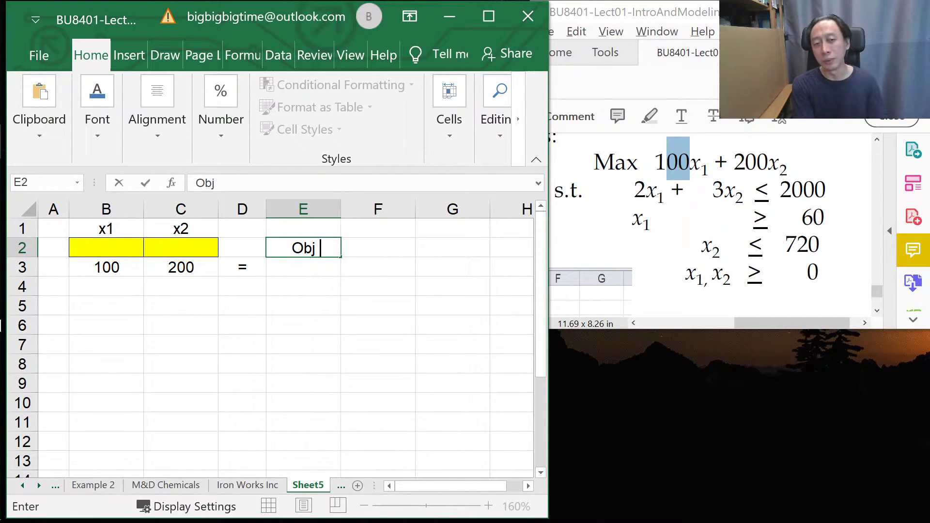
type(" Func ")
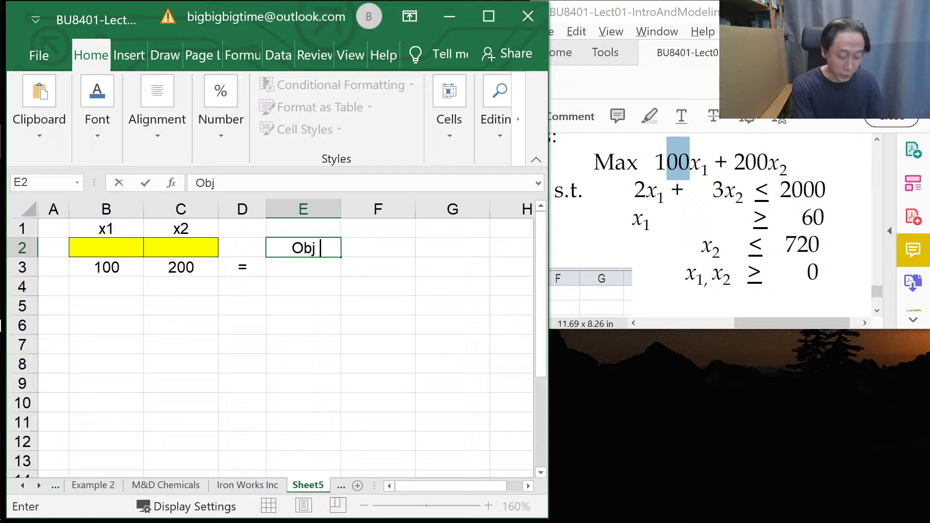
type("V")
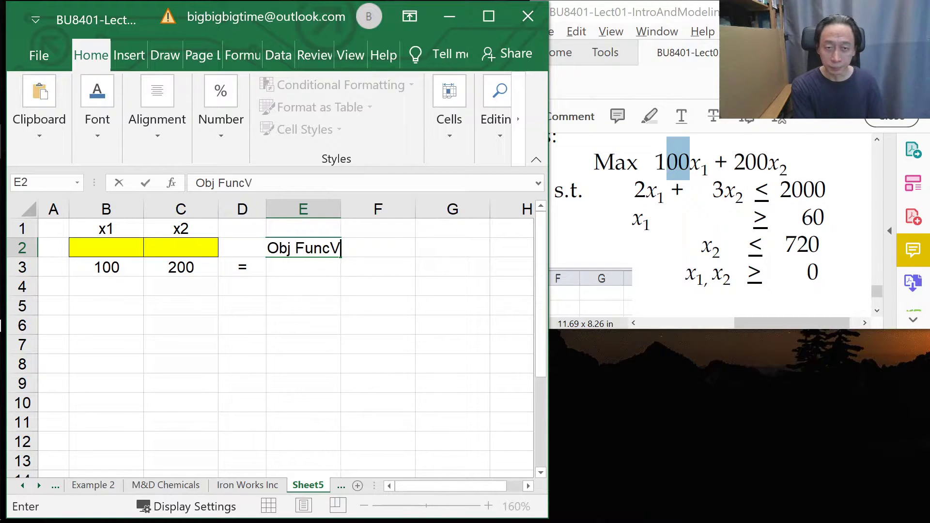
key("BackSpace")
type("Value")
key("Return")
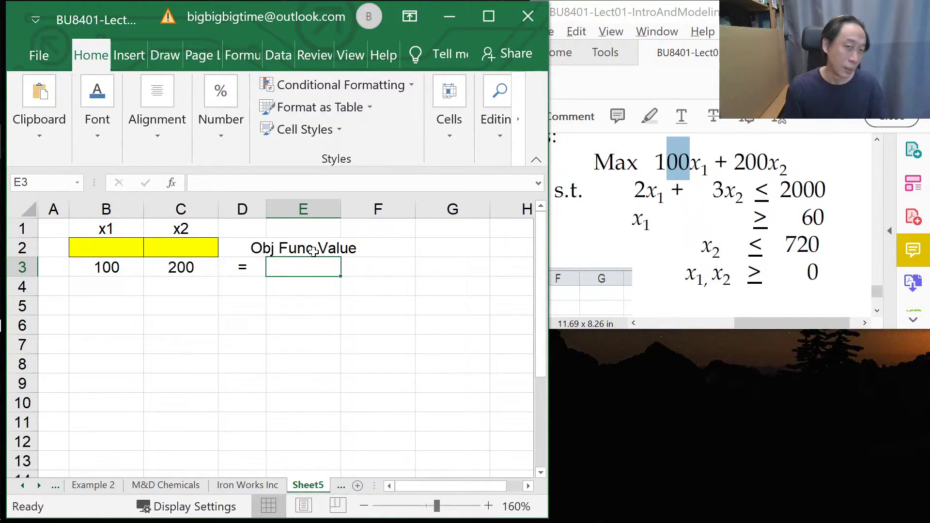
Enter trial values 3 in B2 and 4 in C2
left_click(114, 248)
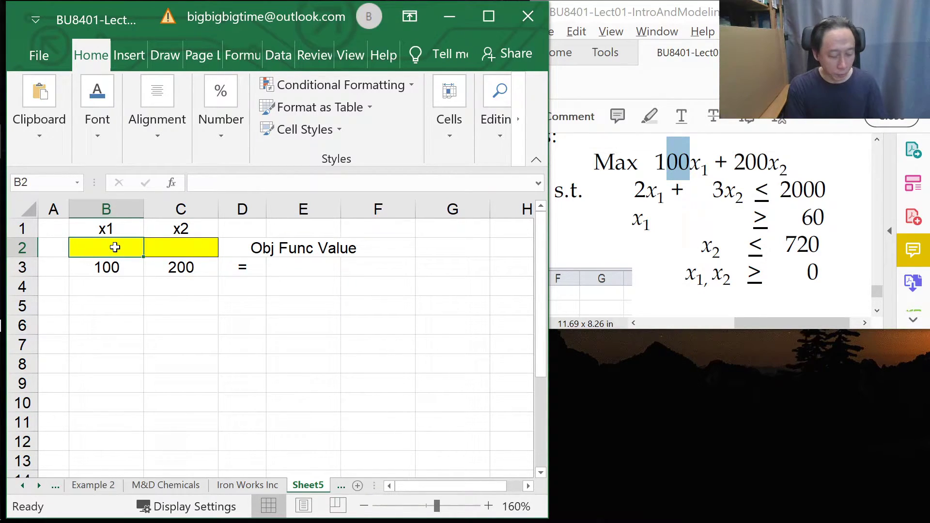
type("3")
key("Tab")
type("4")
key("Tab")
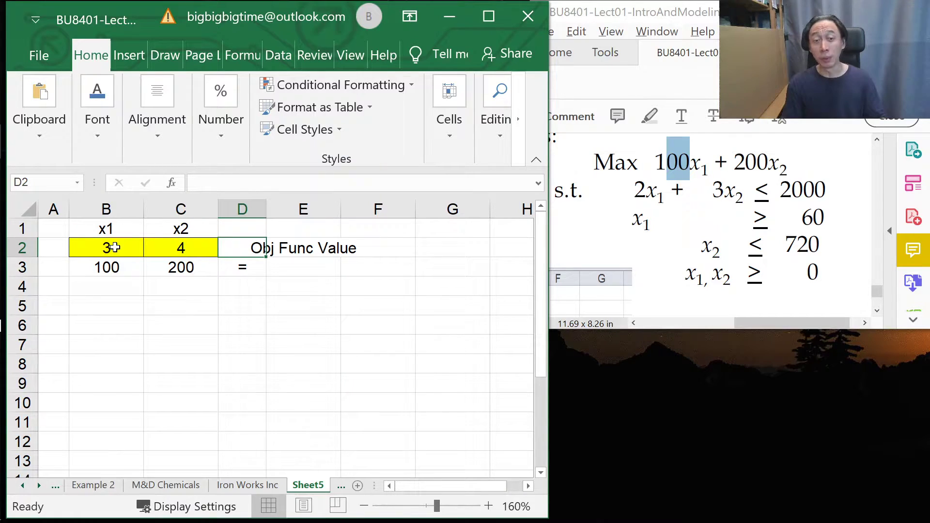
left_click(310, 264)
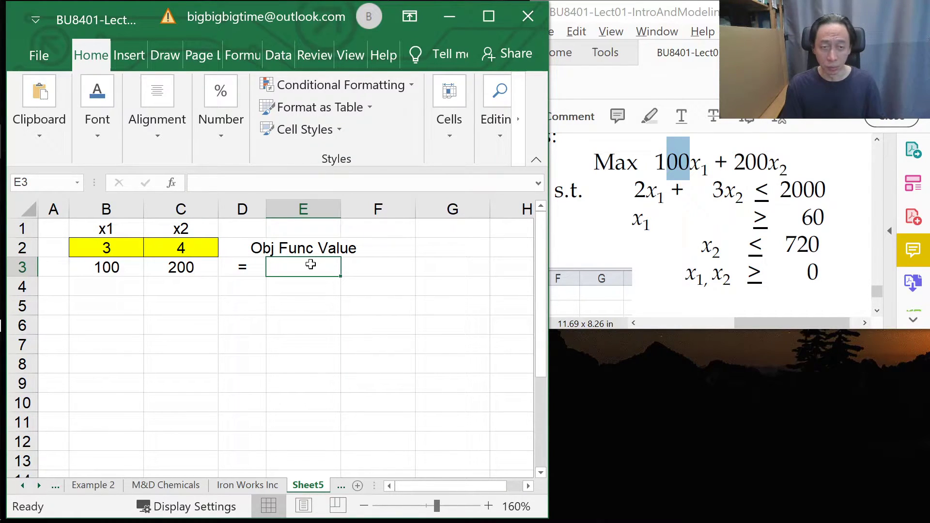
Type the objective formula =b2*b3+c2*c3 into E3 without committing it
type("=")
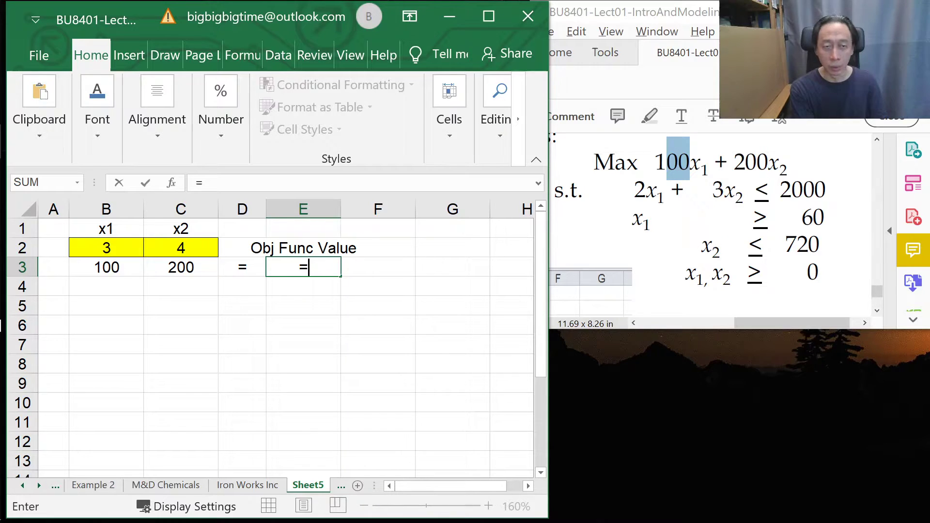
type("b")
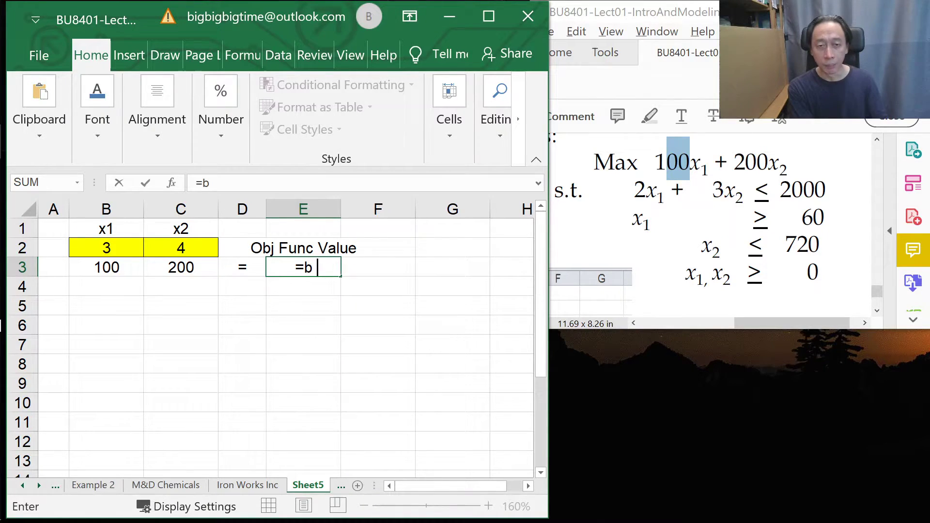
type("2*b3")
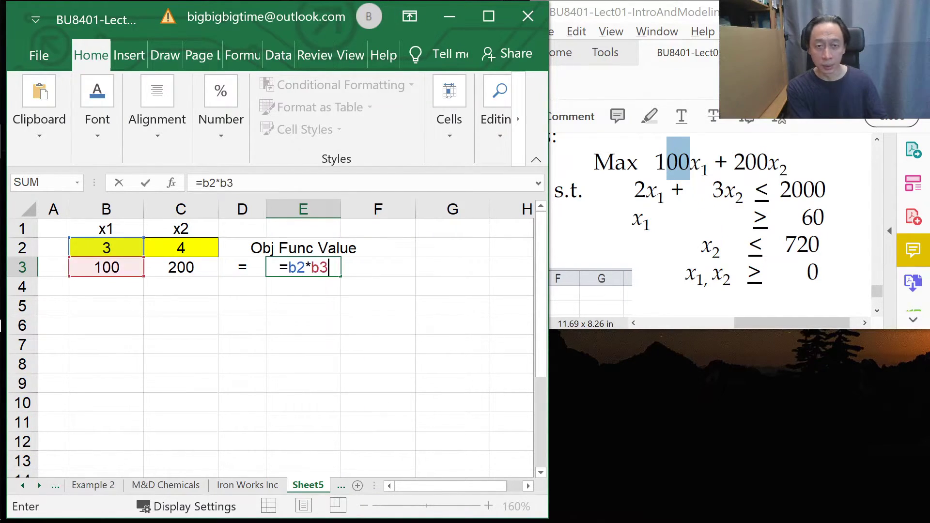
type("+b")
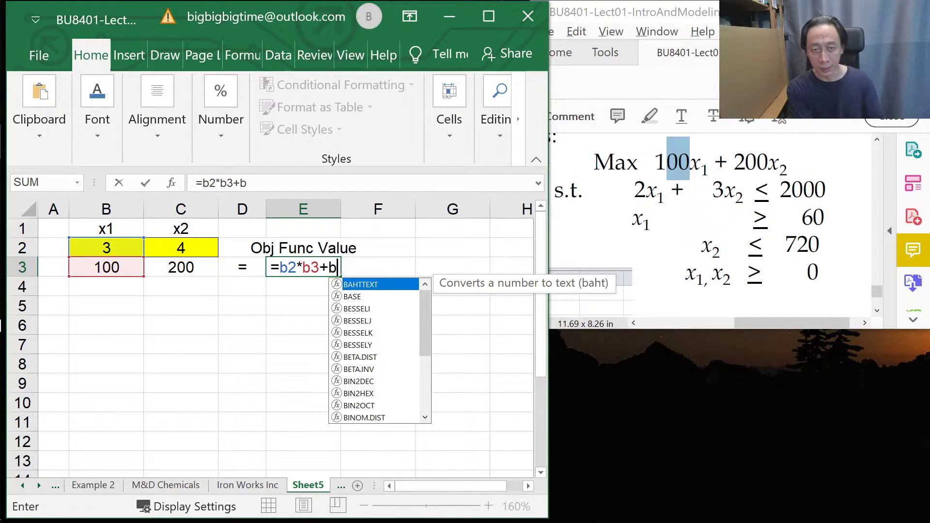
key("BackSpace")
type("c2*c3")
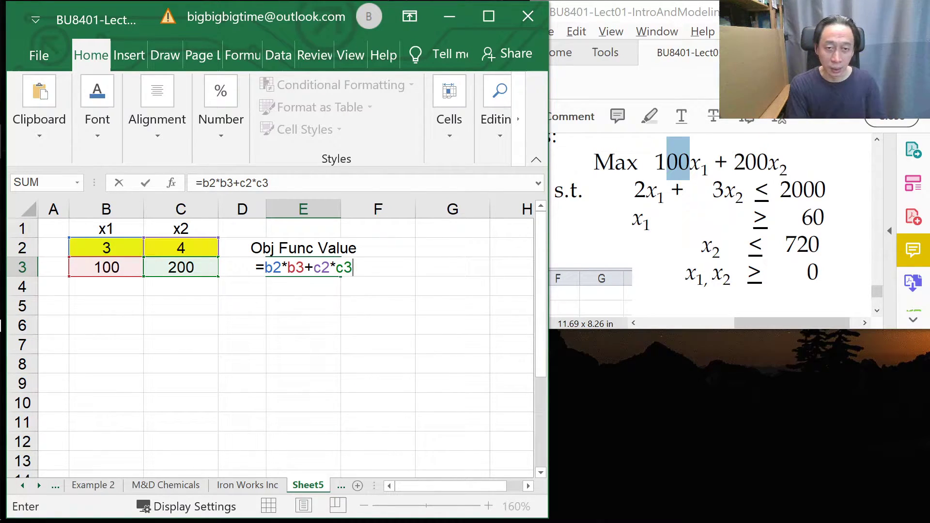
Replace E3's formula with =SUMPRODUCT(B2:C2,B3:C3), giving an objective value of 1100
key("BackSpace")
key("BackSpace")
key("BackSpace")
key("BackSpace")
key("BackSpace")
key("BackSpace")
key("BackSpace")
key("BackSpace")
key("BackSpace")
key("BackSpace")
key("BackSpace")
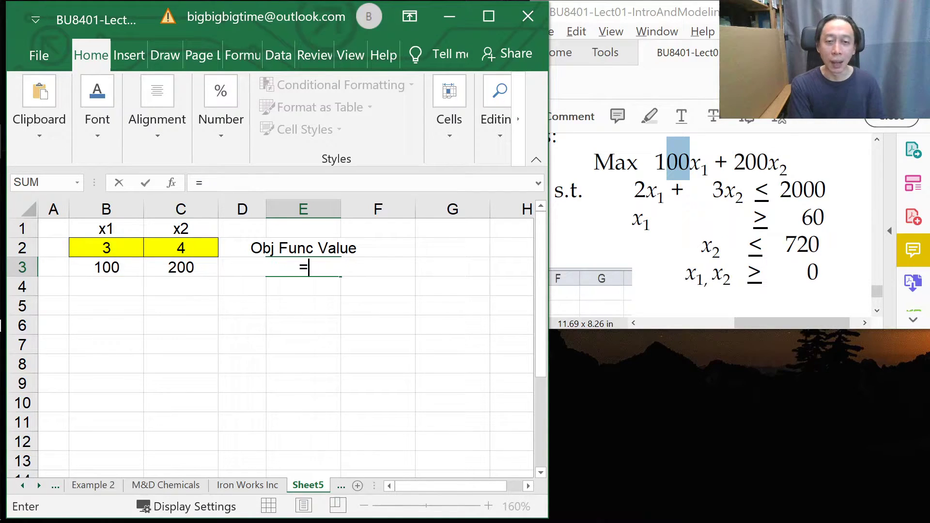
type("sumproduc")
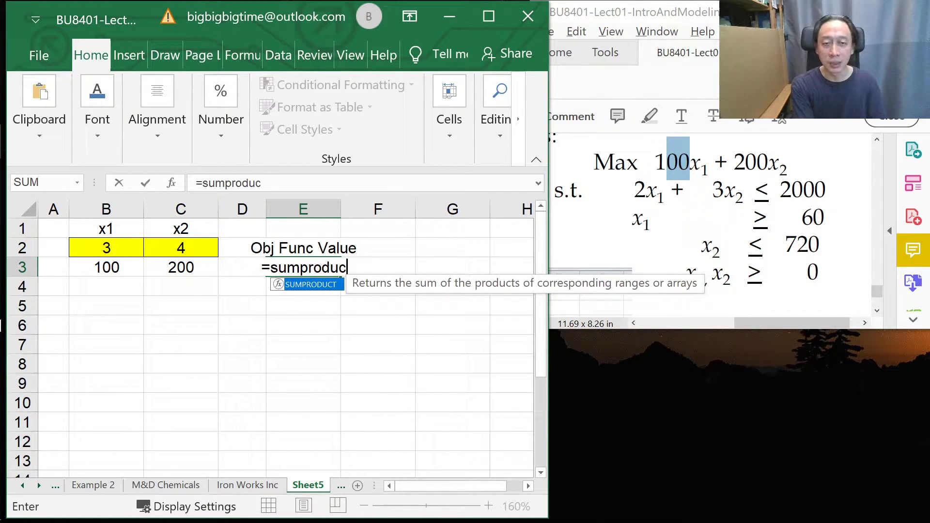
type("t(")
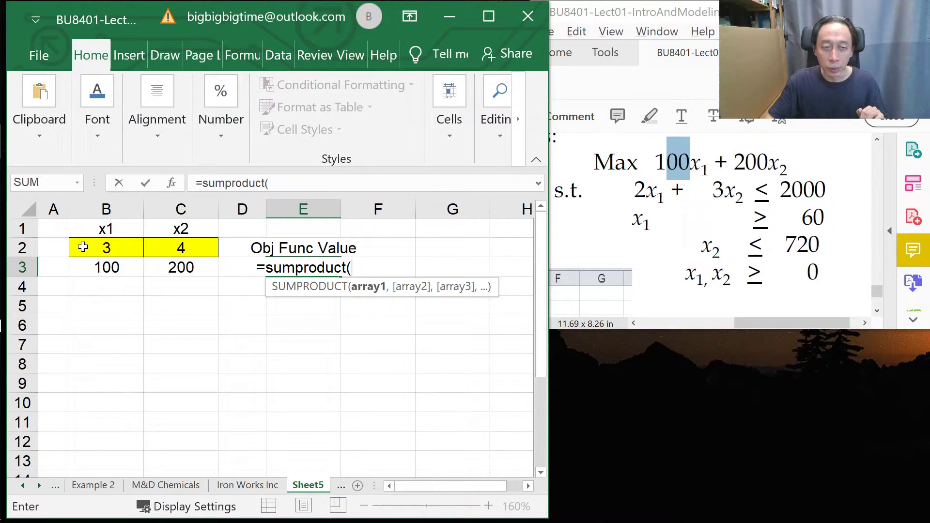
left_click_drag(83, 247, 181, 245)
type(",")
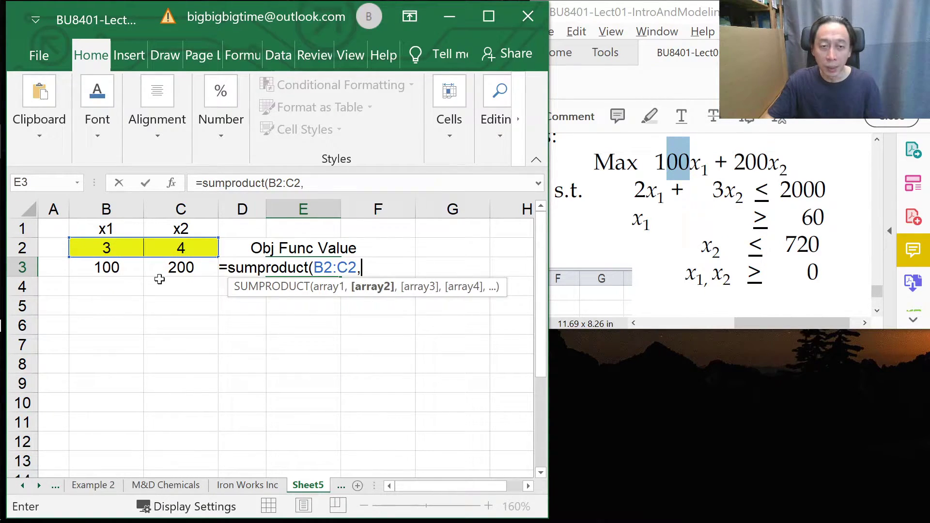
left_click_drag(130, 272, 182, 269)
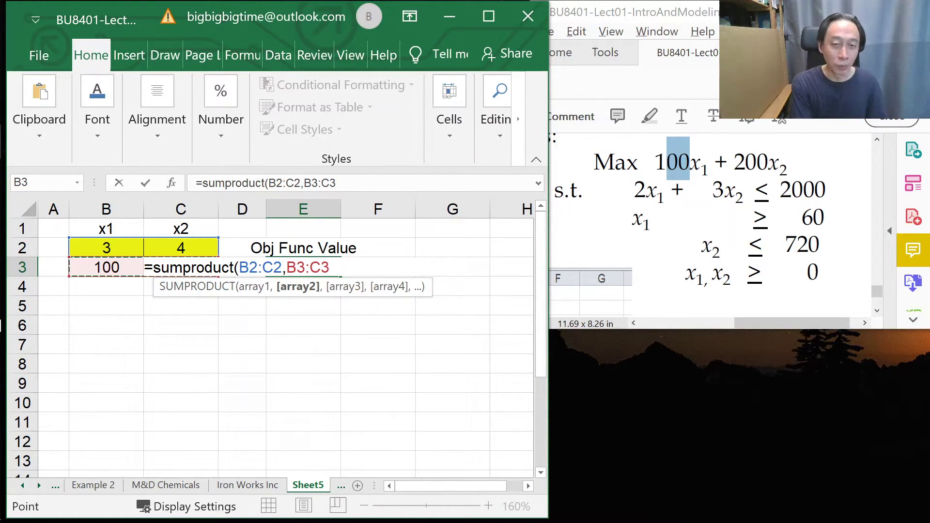
key("Return")
key("Up")
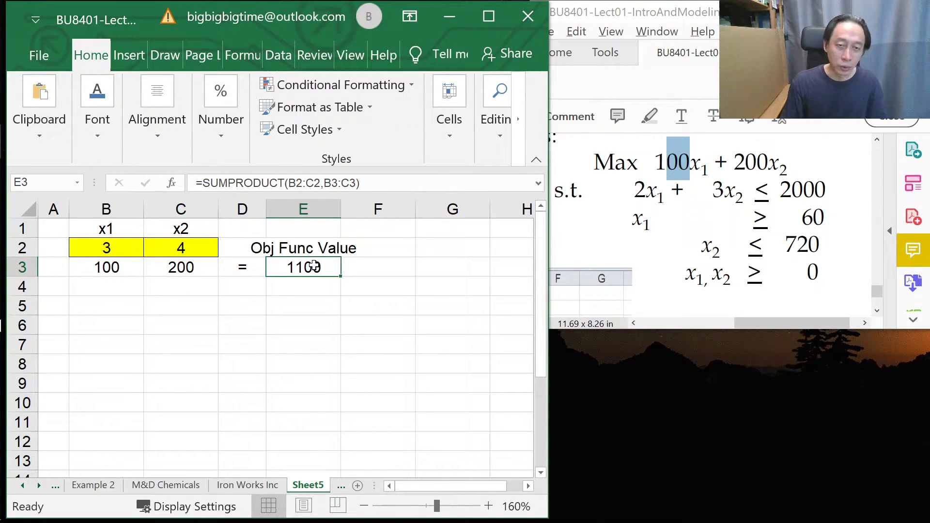
Rebuild E3 as =SUMPRODUCT($B$2:$C$2,B3:C3) so the decision range B2:C2 is absolute
type("=sy")
key("BackSpace")
type("ump")
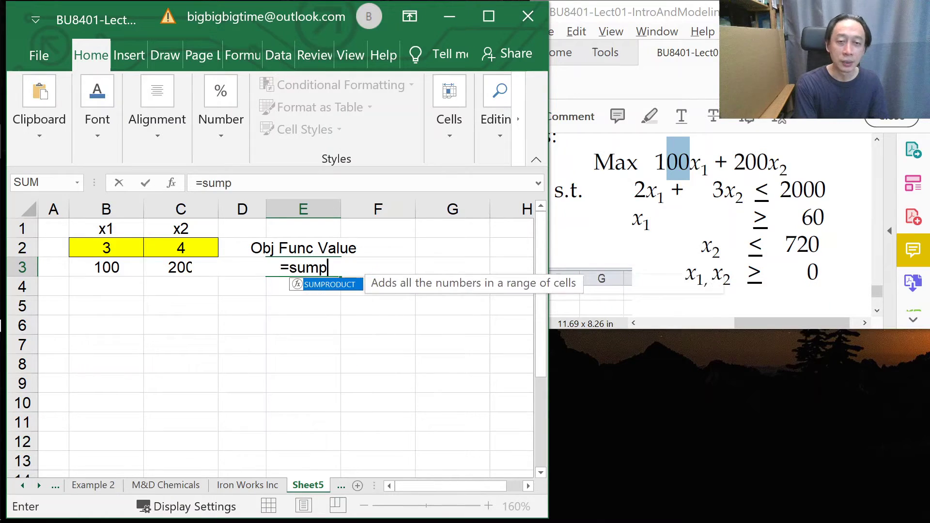
type("roduct(")
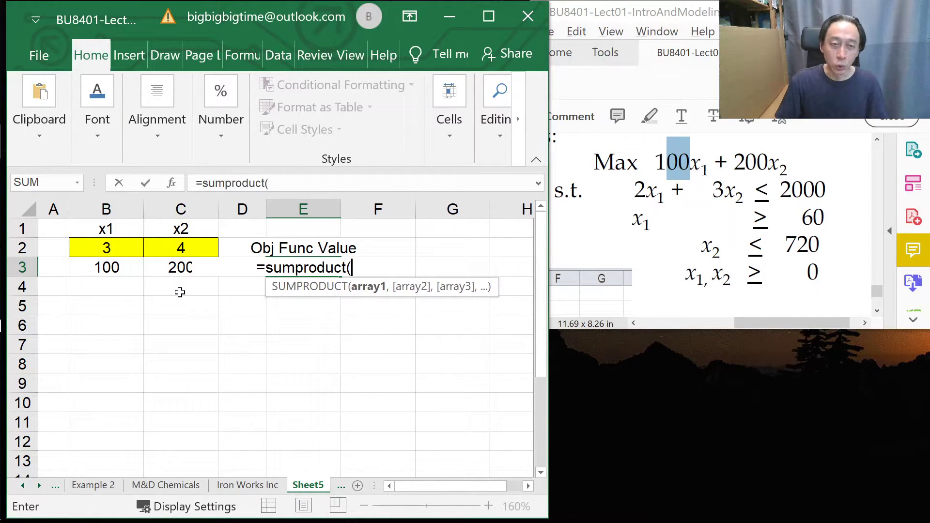
left_click_drag(116, 245, 168, 241)
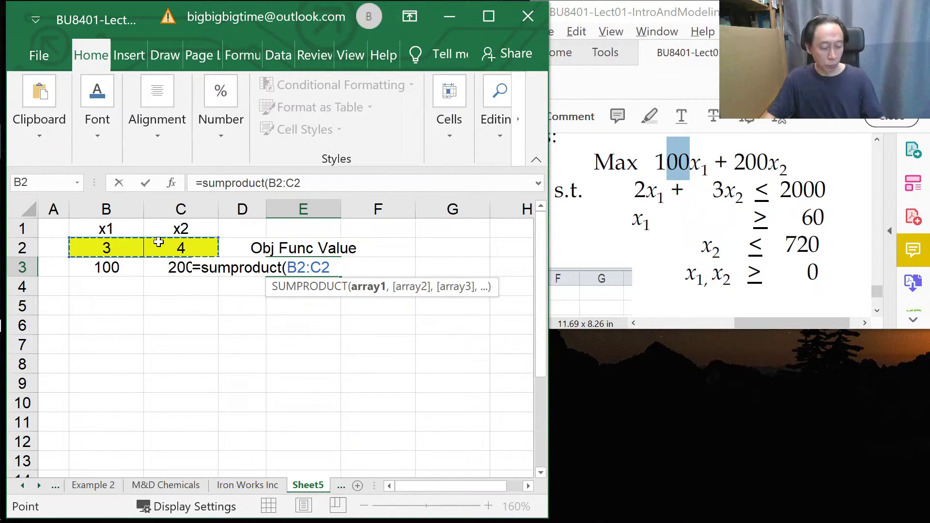
key("F4")
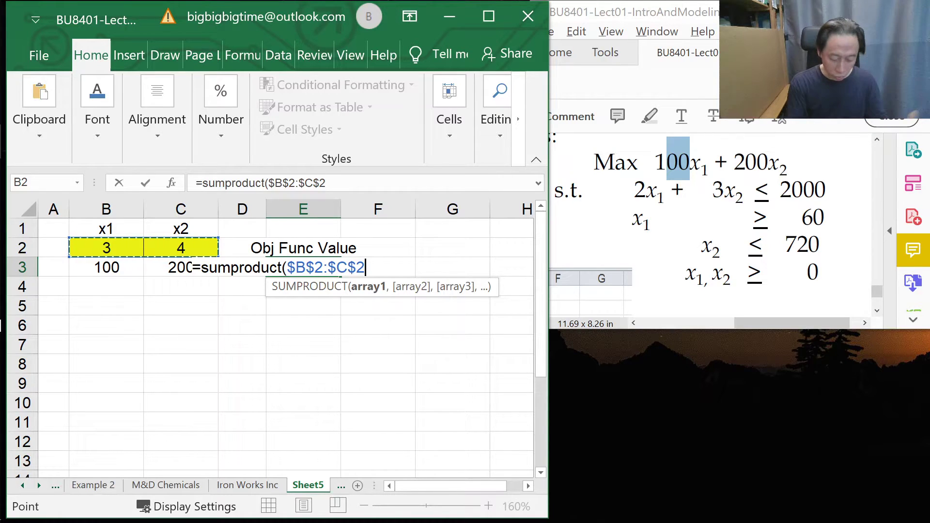
type(",")
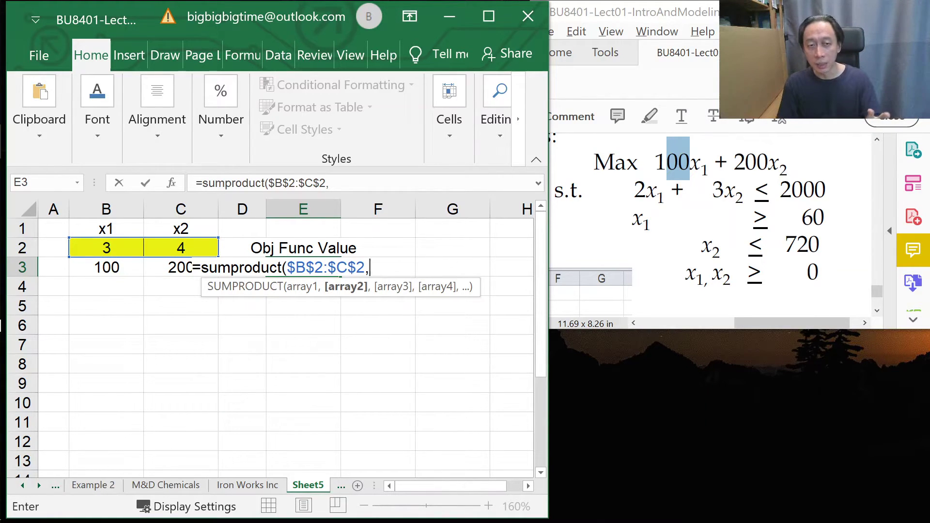
left_click_drag(95, 268, 166, 268)
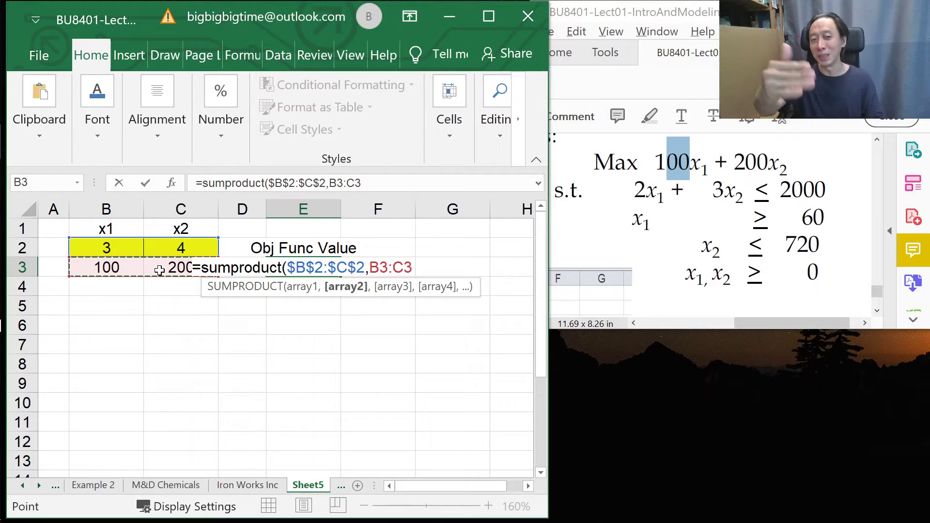
type(")")
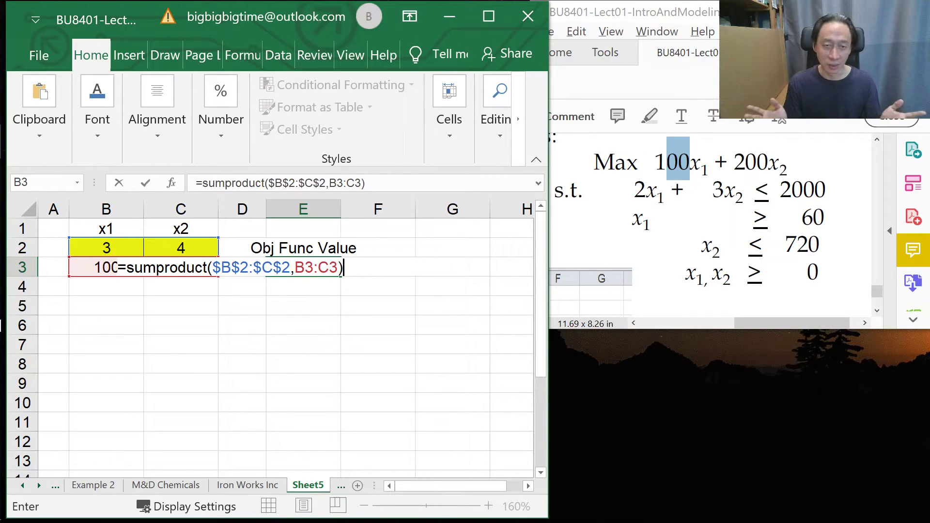
key("Return")
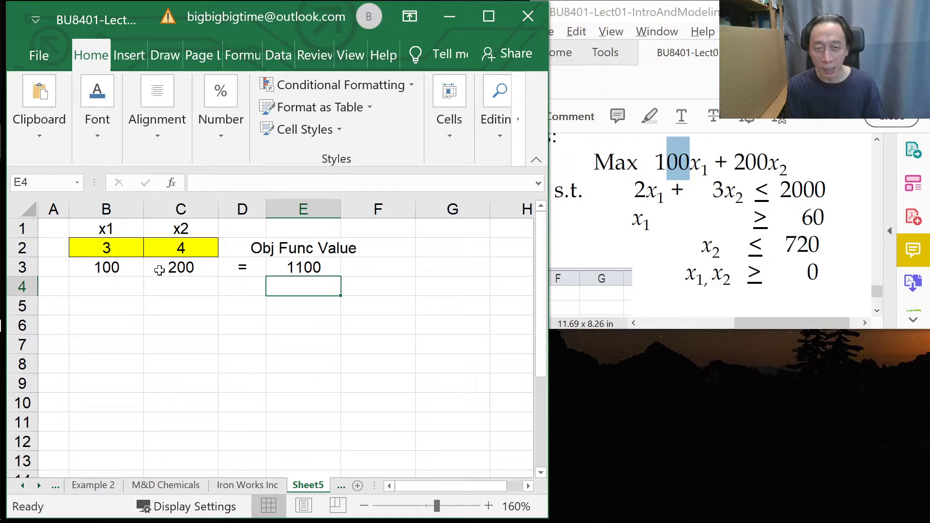
Give the objective cell E3, showing 1100, an orange theme fill colour
left_click(289, 266)
left_click(89, 137)
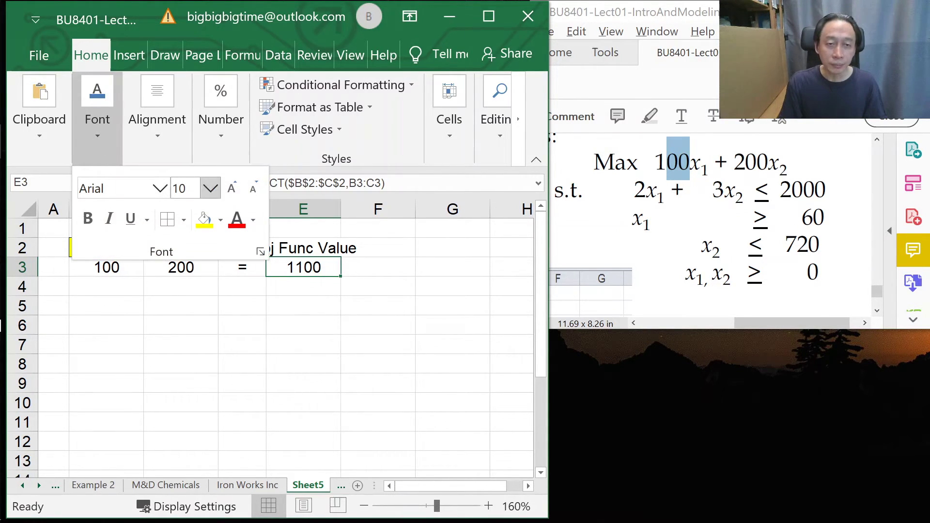
left_click(221, 220)
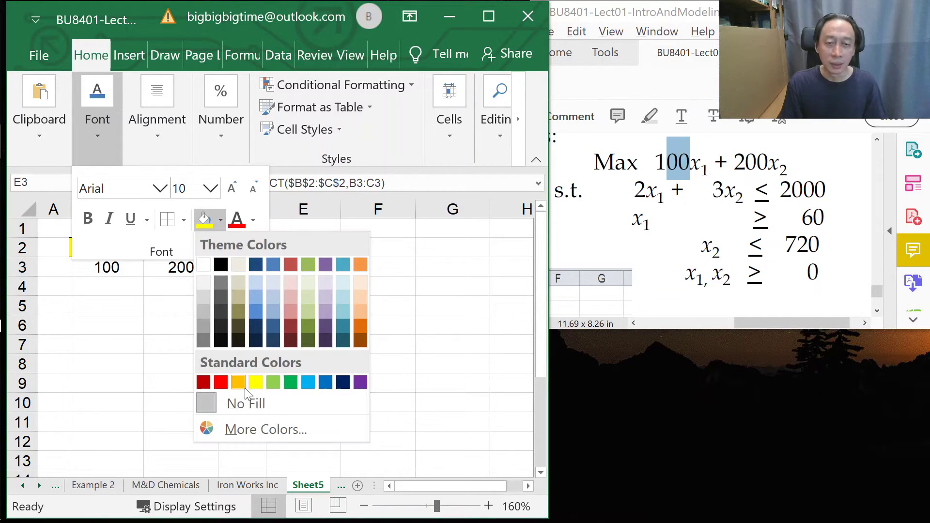
left_click(360, 326)
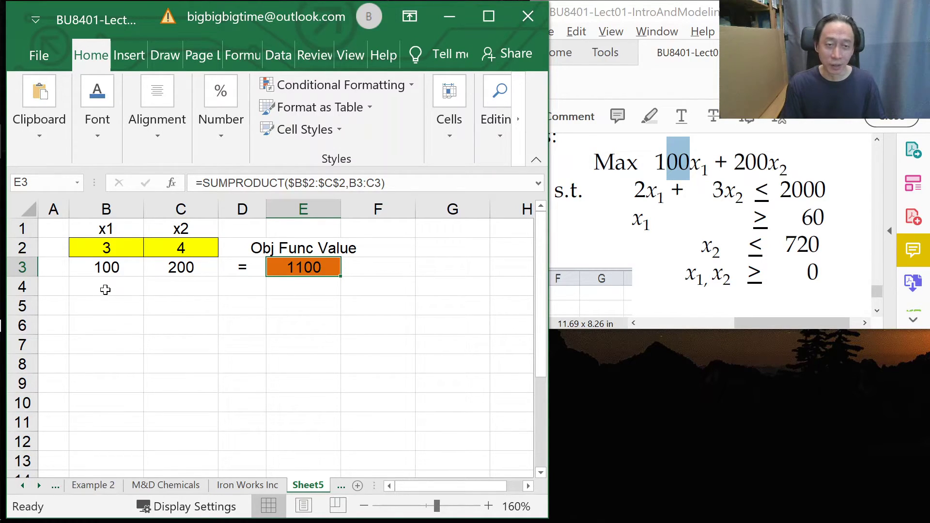
left_click(104, 309)
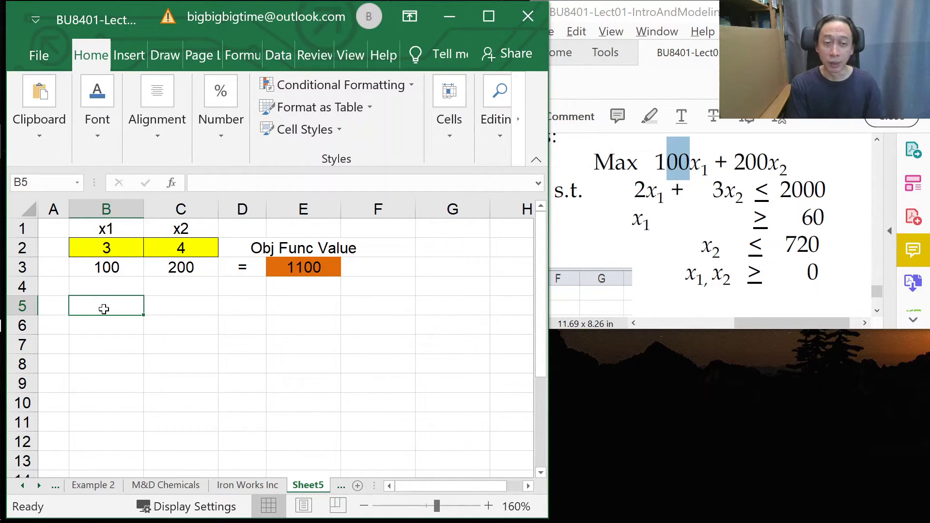
Enter coefficients 2 and 3 in B5:C5, '=' in D5, and the label 'LHS Value' in E4
type("2")
key("Tab")
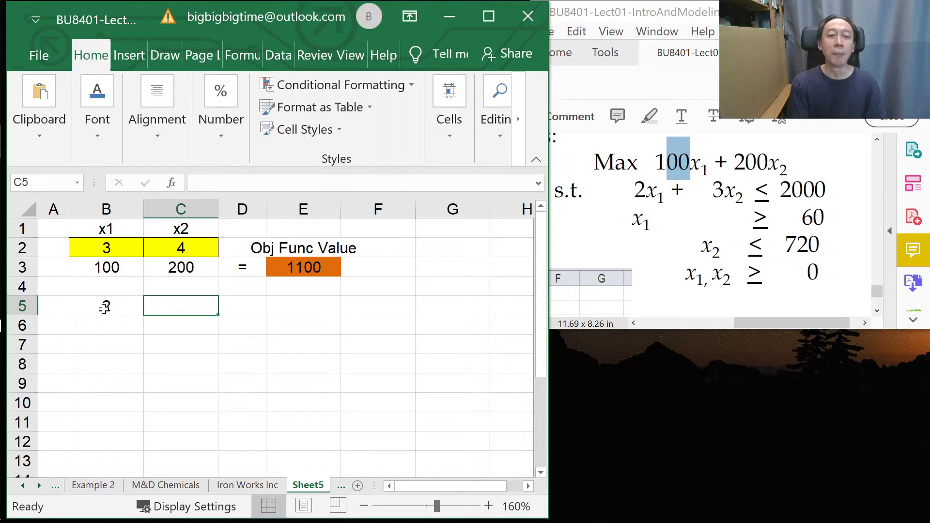
type("3")
key("Tab")
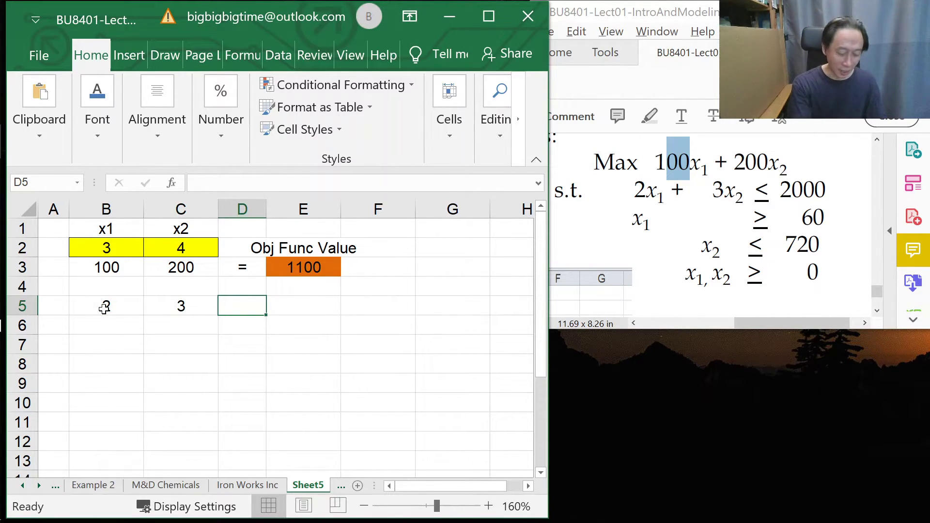
type("<=")
key("BackSpace")
key("BackSpace")
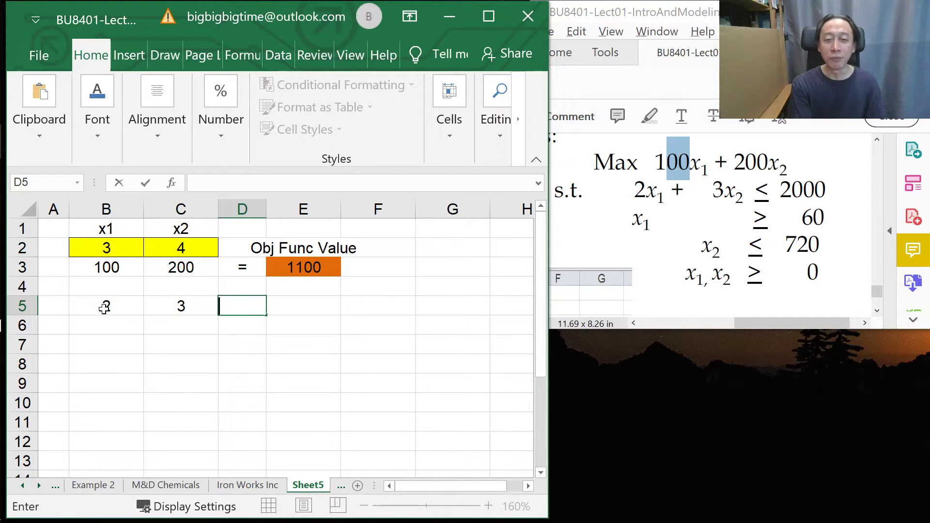
key("Tab")
key("Left")
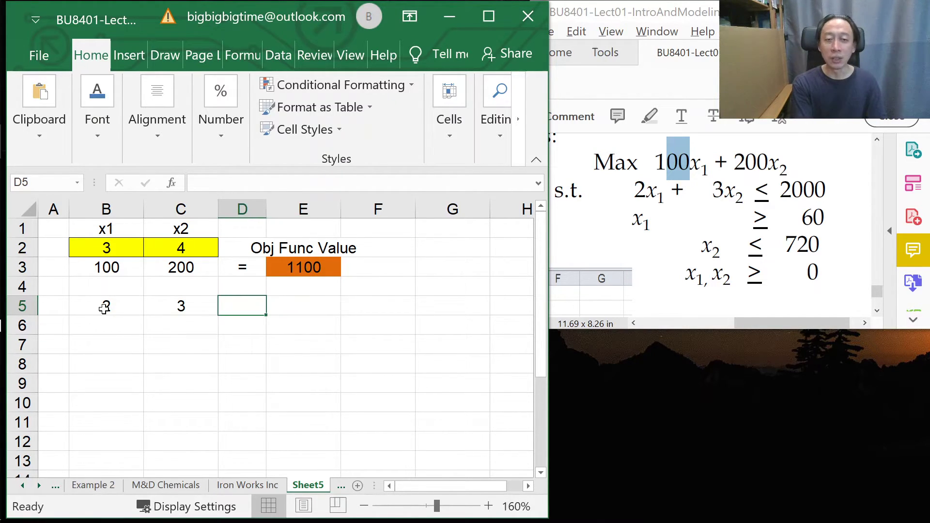
type("=")
key("Tab")
key("Up")
type("L")
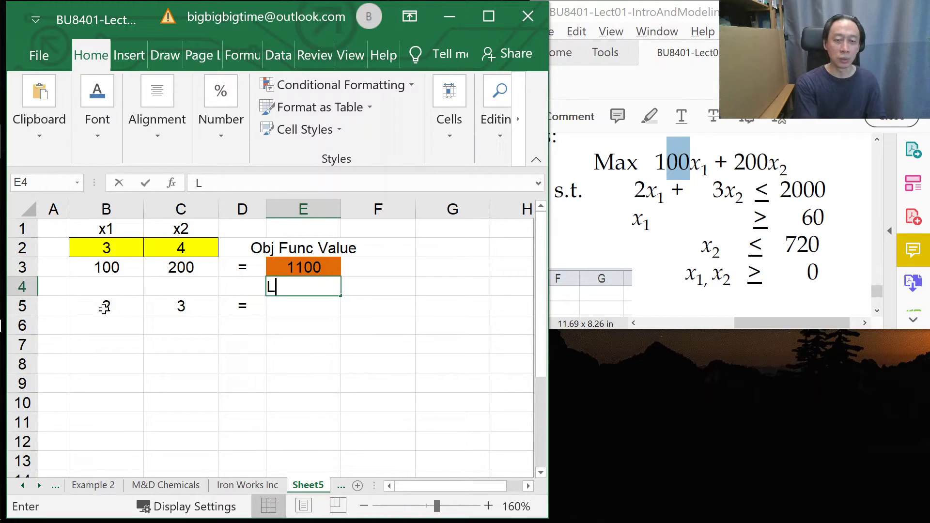
type("HS Value")
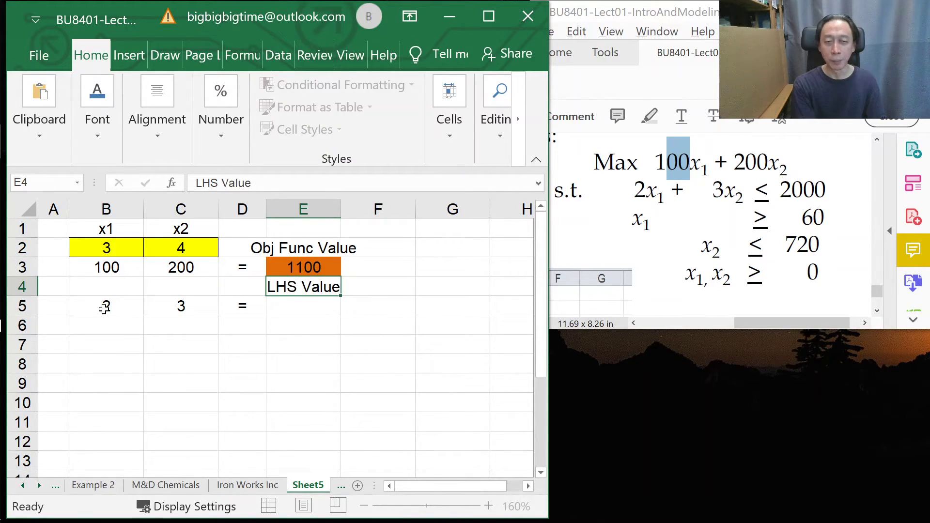
key("Return")
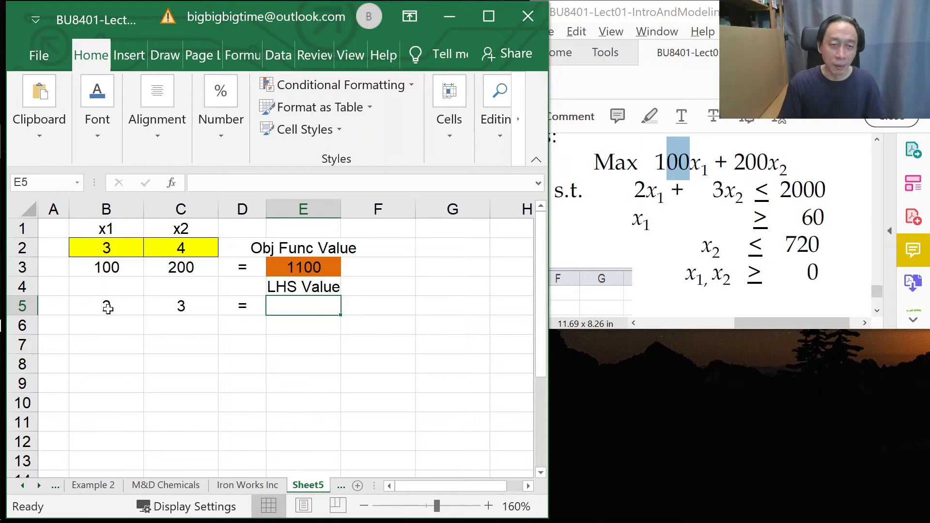
Review the decision values B2:C2 and row-5 coefficients, then select the objective formula in E3
left_click(109, 245)
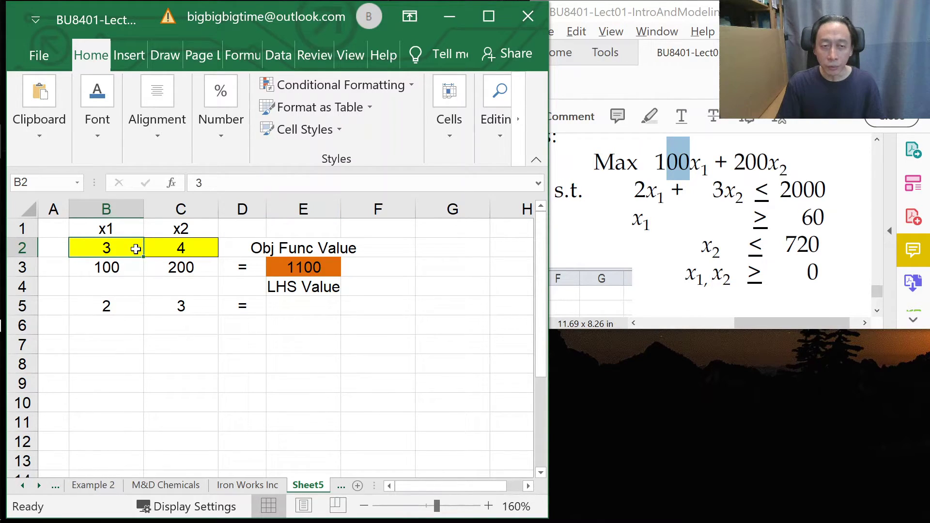
left_click(186, 247)
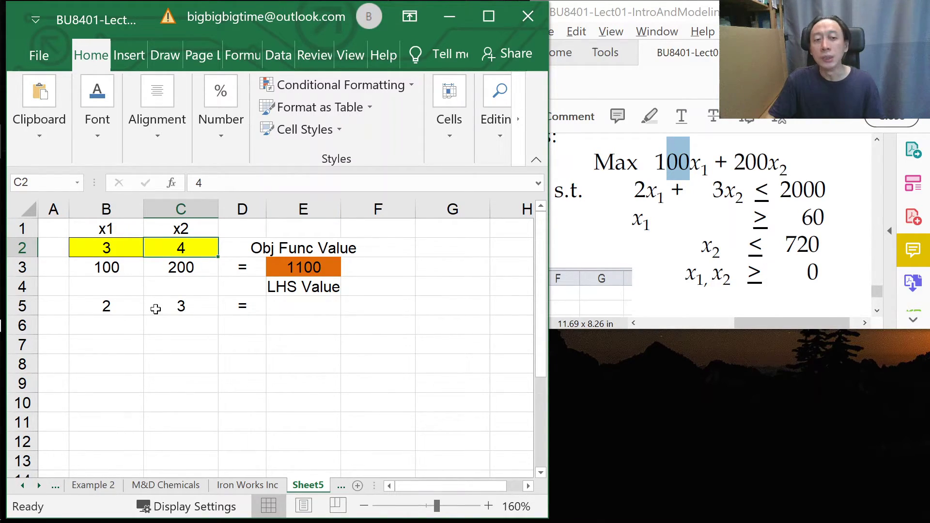
left_click(124, 308)
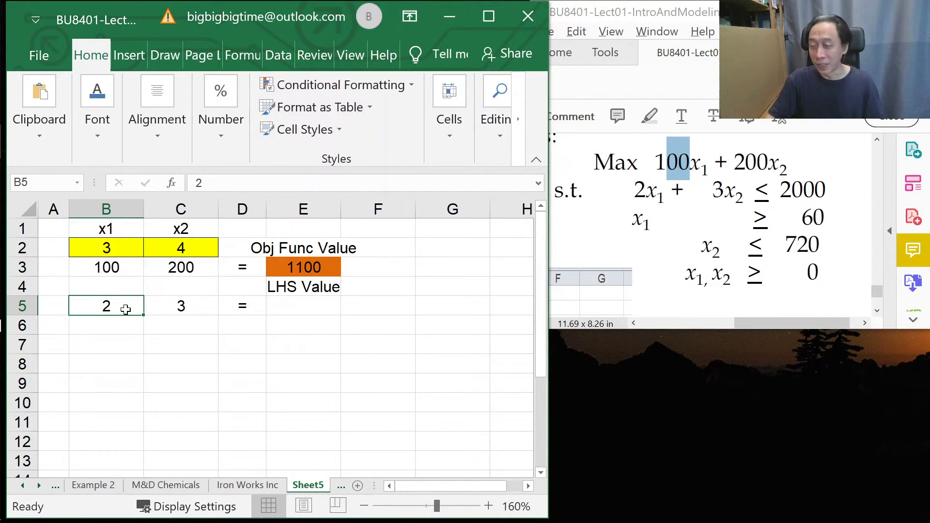
left_click(165, 302)
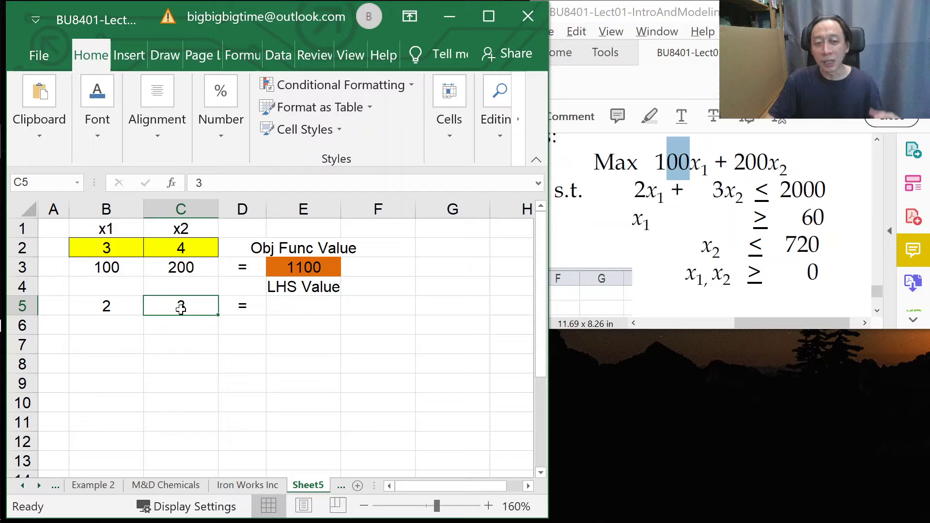
left_click(289, 305)
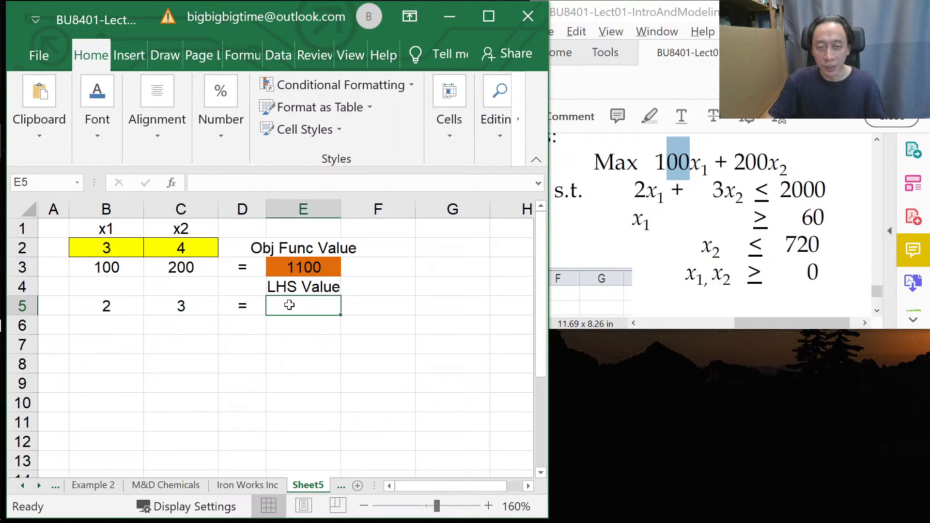
left_click(304, 264)
Copy E3's formula into E5 as =SUMPRODUCT($B$2:$C$2,B5:C5), giving an LHS value of 18
key("ctrl+c")
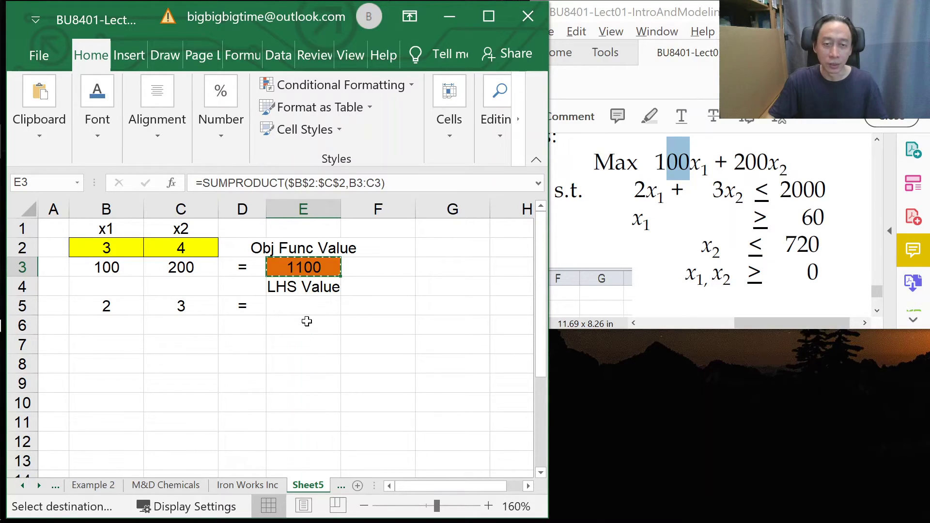
left_click(317, 304)
key("ctrl+v")
double_click(319, 305)
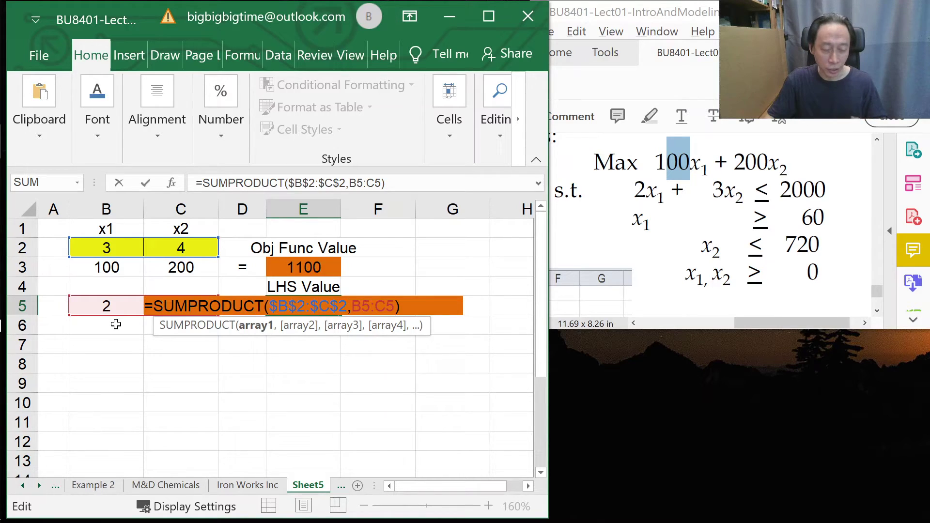
key("ctrl+Return")
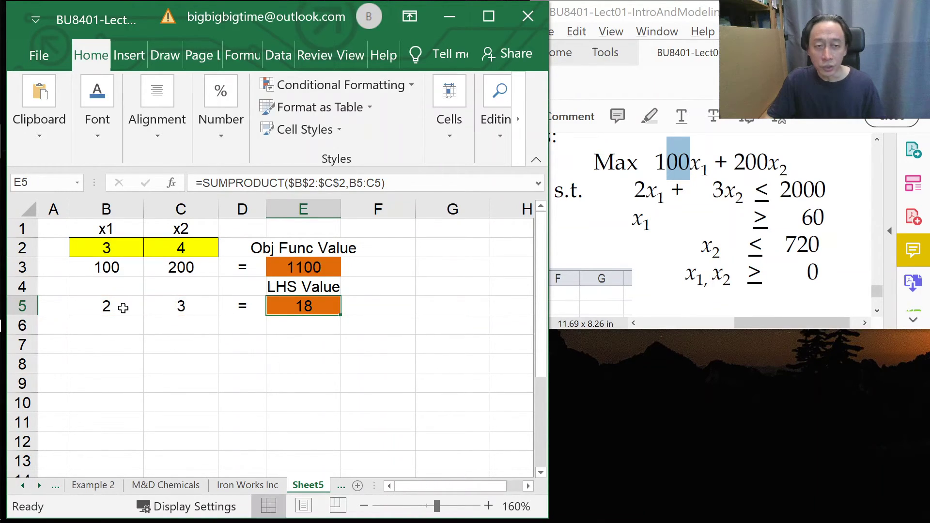
left_click(125, 244)
left_click(189, 303)
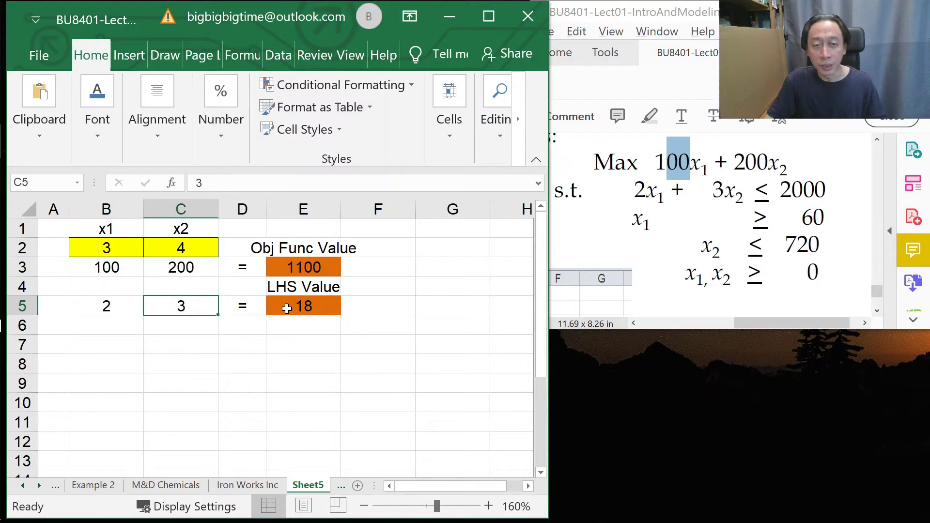
left_click(287, 309)
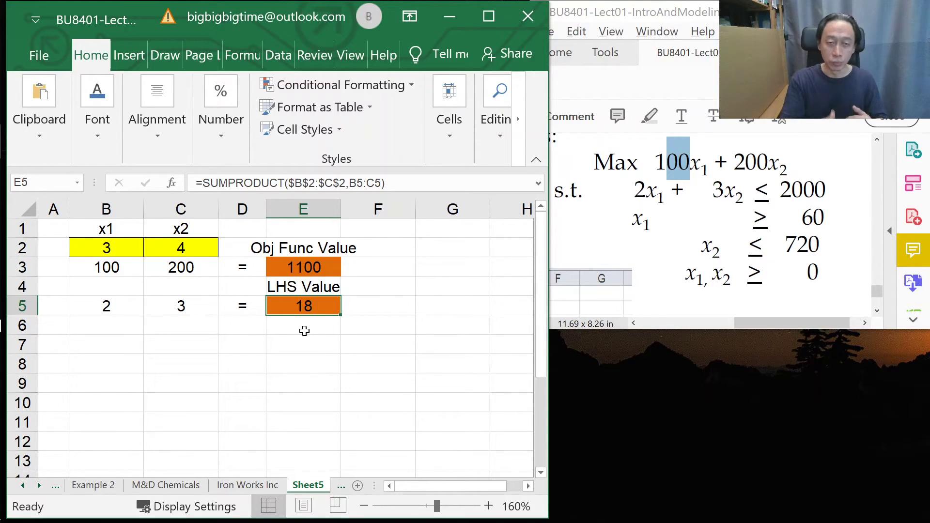
Enter the sign <= in F5 and right-hand side 2000 in G5, narrowing column F to fit
left_click(381, 306)
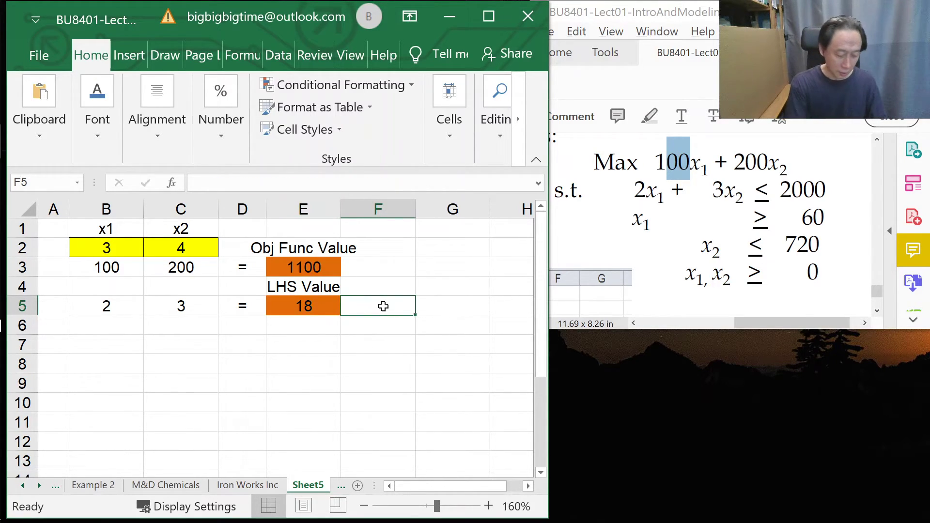
type("<=")
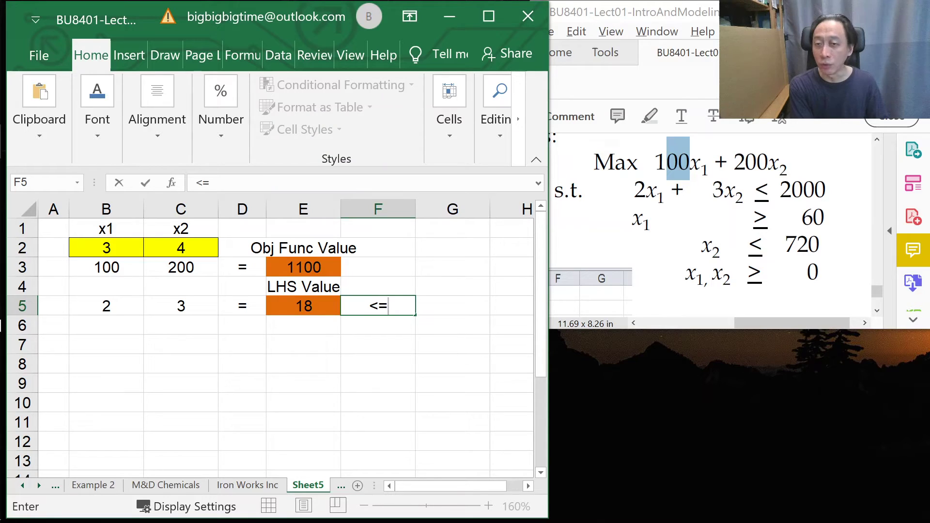
key("Tab")
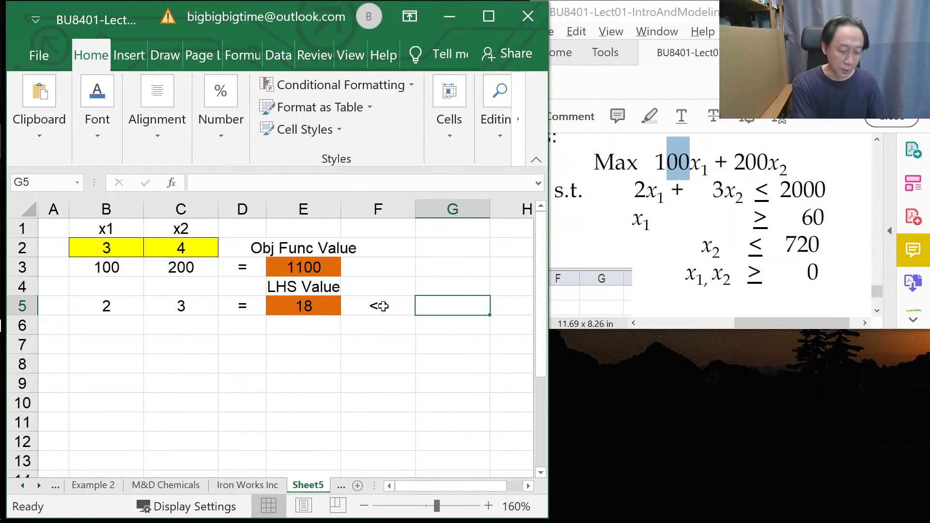
type("2000")
key("Return")
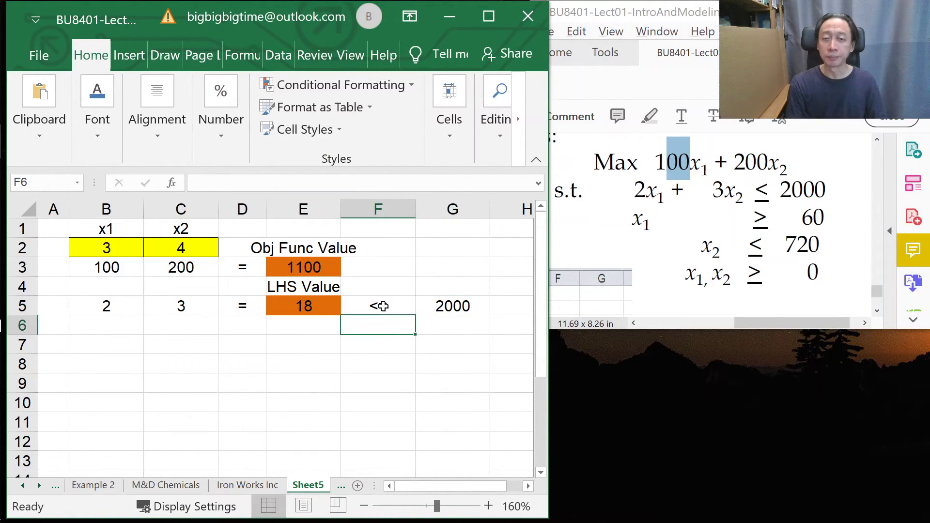
left_click(415, 209)
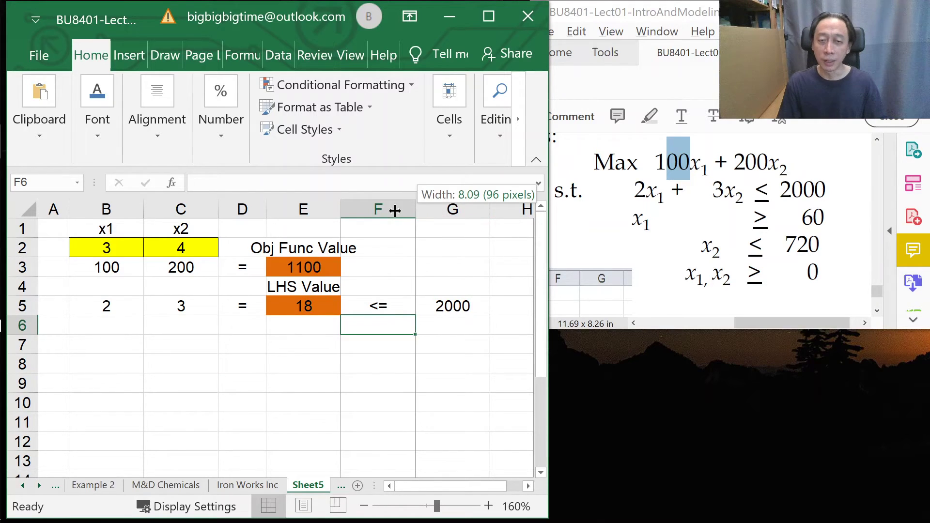
left_click_drag(379, 210, 377, 210)
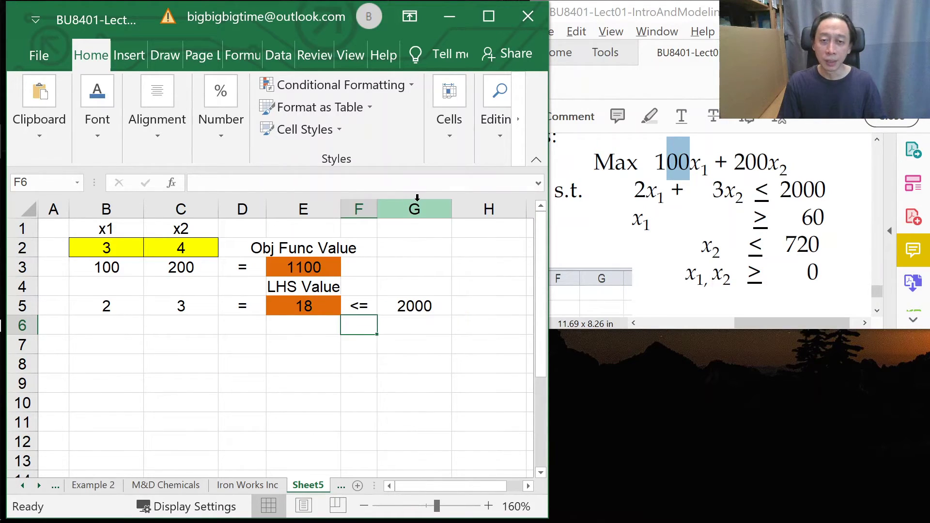
left_click(405, 306)
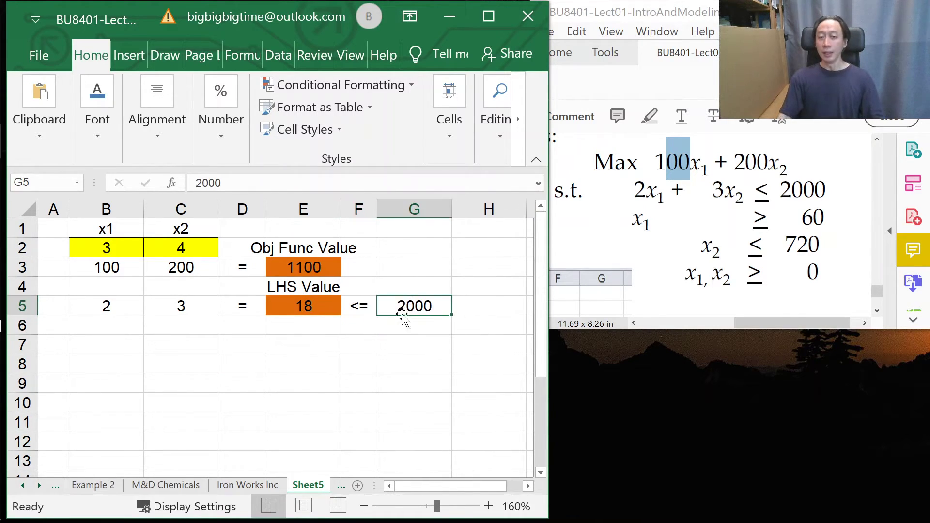
left_click(107, 317)
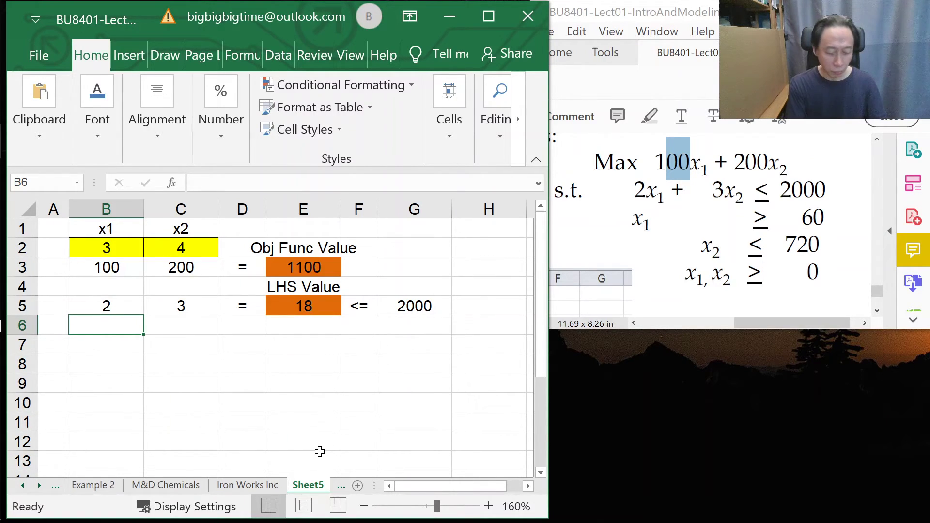
Enter coefficient 1 in B6 and C7, and copy the D5:G5 constraint cells into rows 6–7
type("1")
key("Tab")
key("Down")
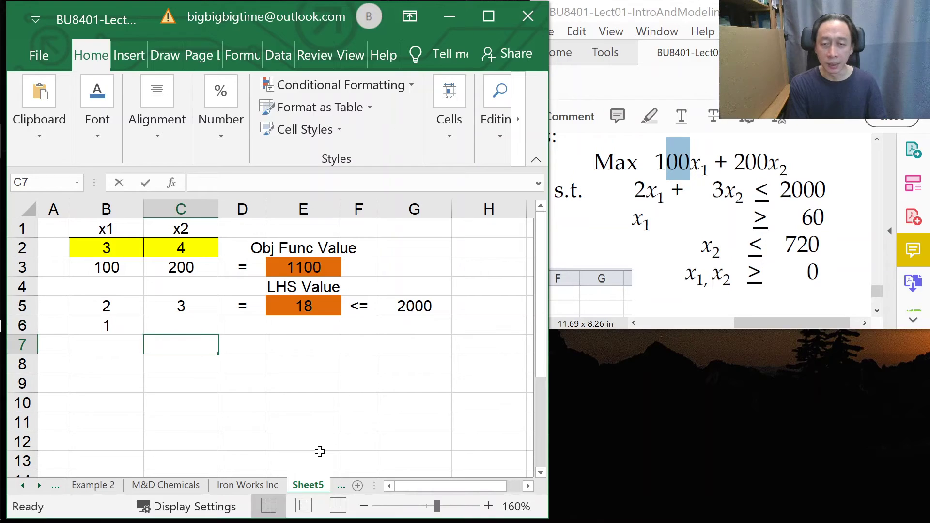
type("1")
key("Tab")
key("Up")
key("Up")
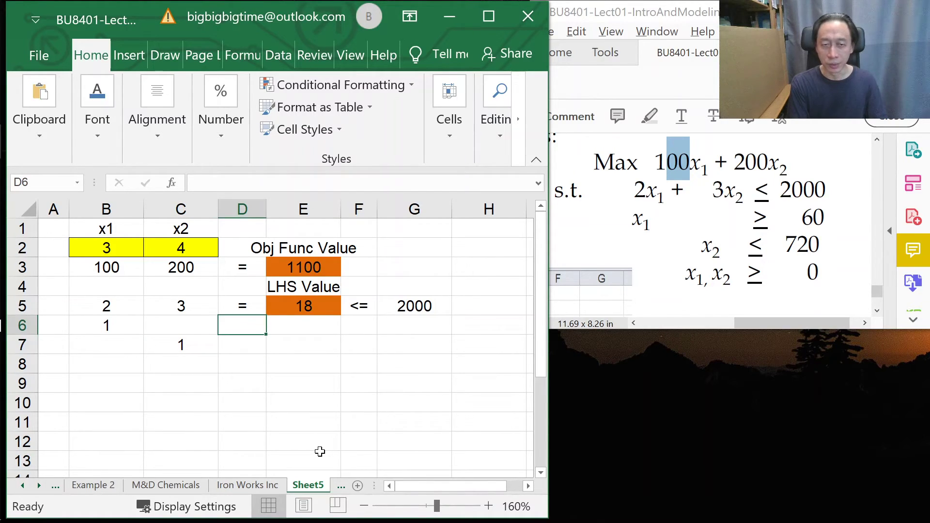
key("shift+Right")
key("shift+Right")
key("shift+Right")
key("ctrl+c")
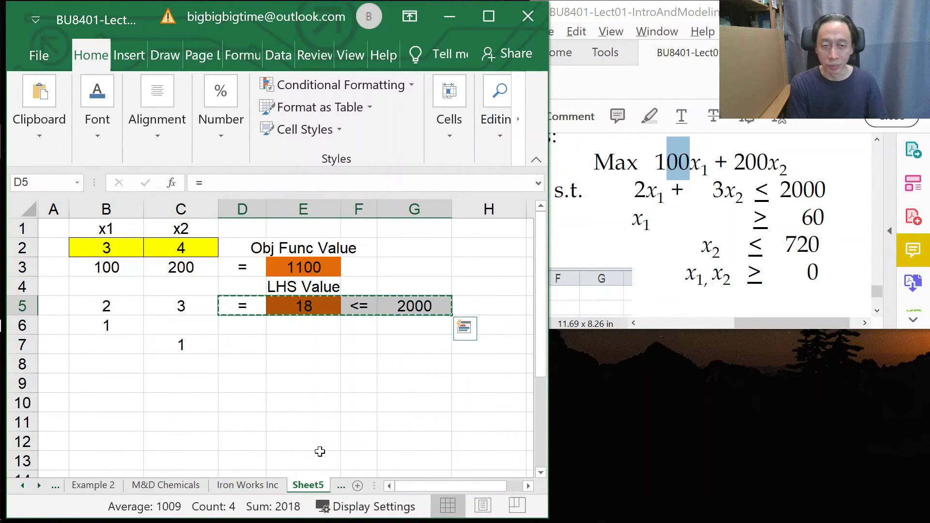
key("shift+Down")
key("shift+Down")
key("ctrl+v")
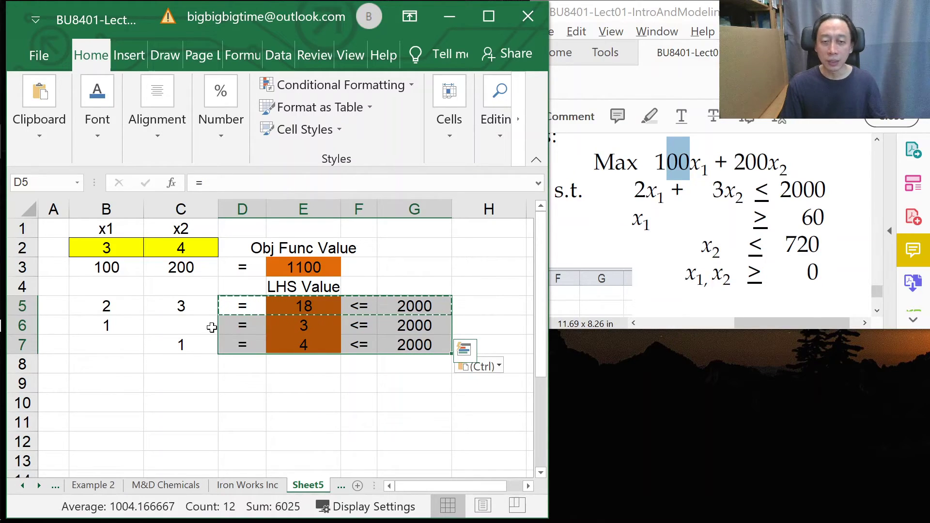
Change F6's sign to >= and set the right-hand sides to 60 in G6 and 720 in G7
left_click(362, 322)
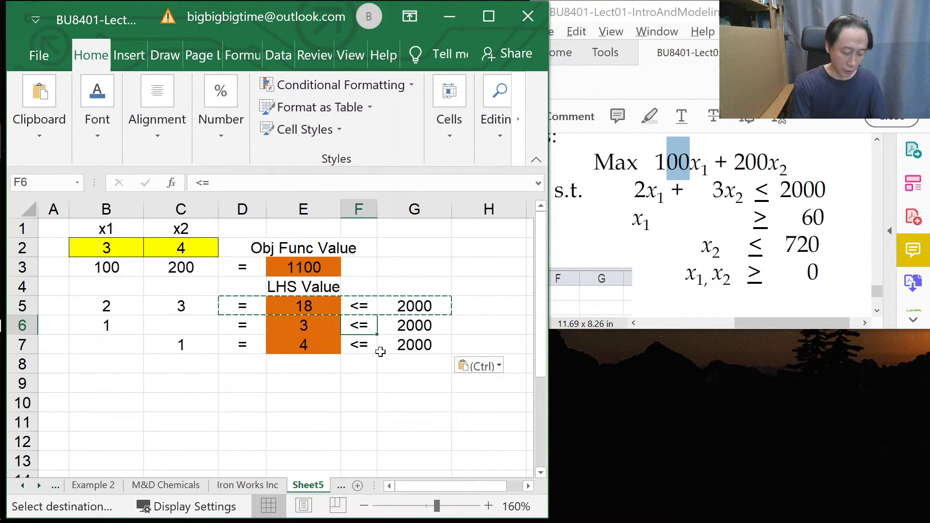
type(">=")
key("Return")
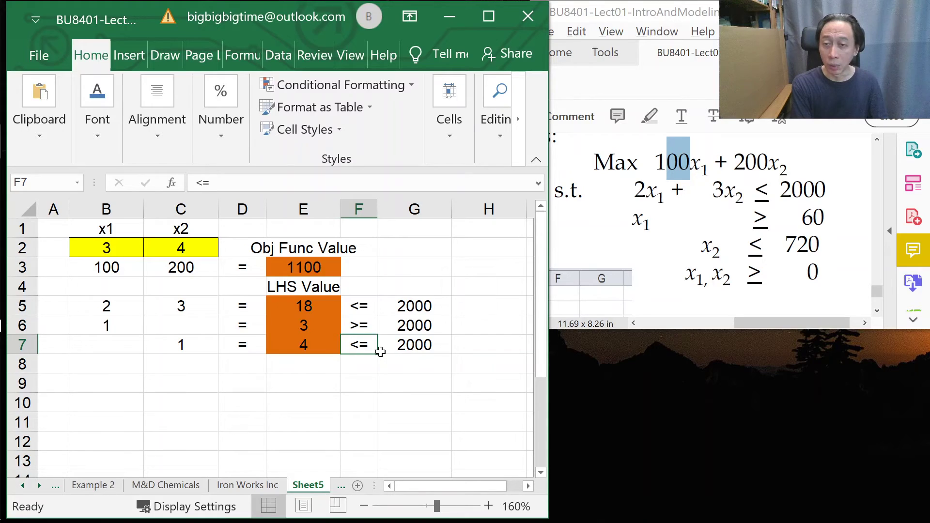
key("Up")
key("Right")
type("60")
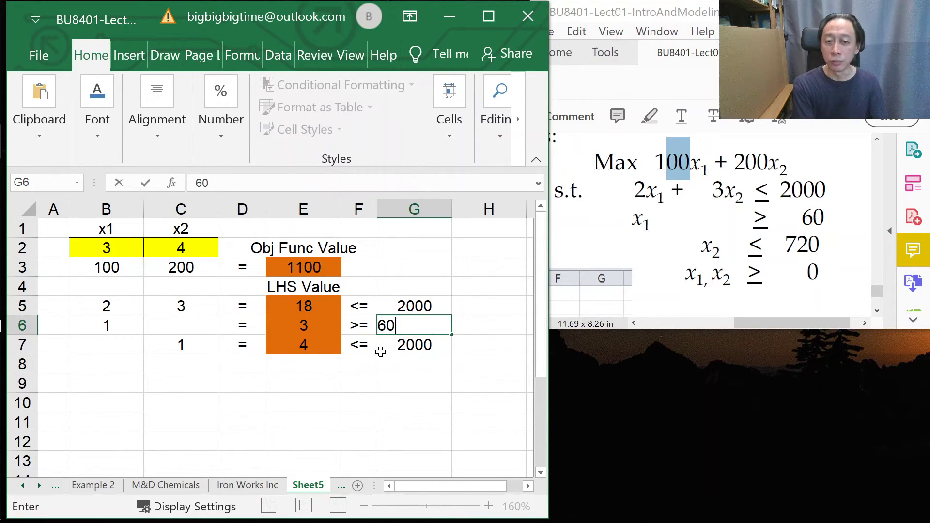
key("Return")
type("720")
key("Return")
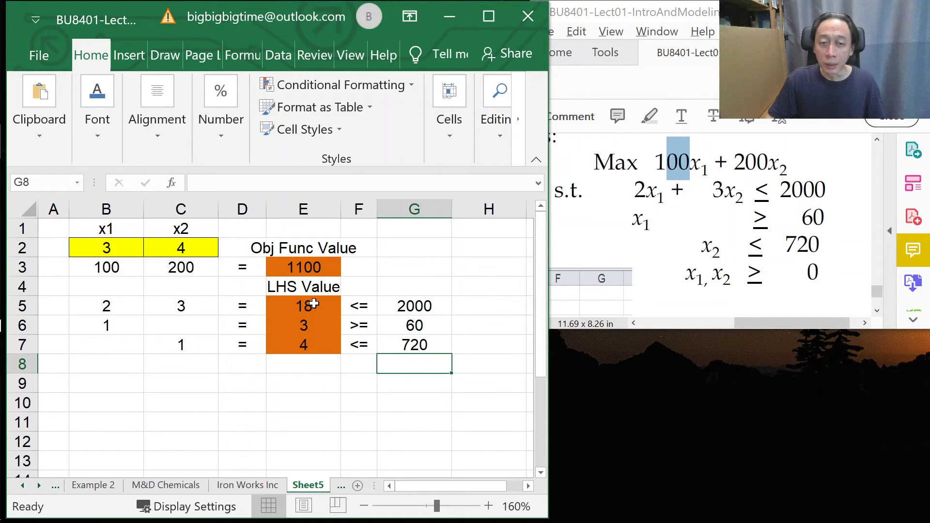
Fill the LHS cells E5:E7 (18, 3, 4) light green after first trying light blue
left_click_drag(317, 309, 310, 345)
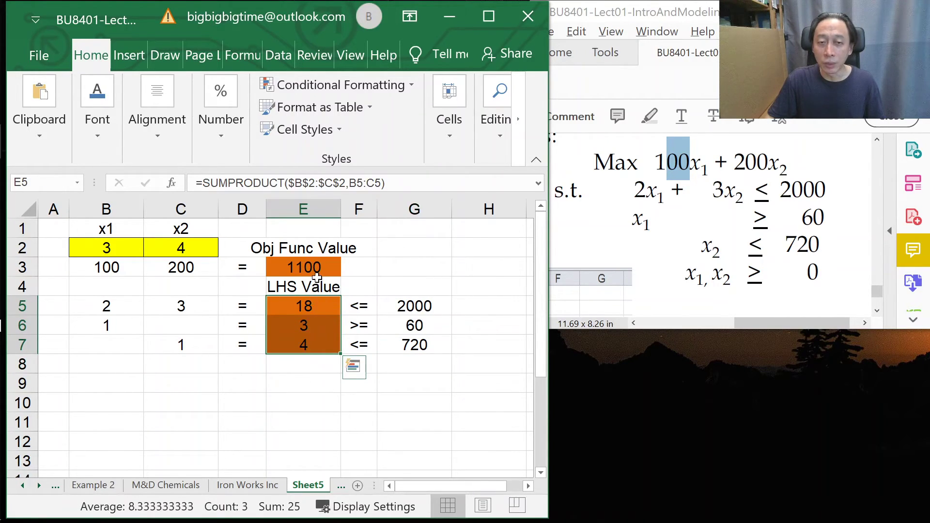
left_click(97, 137)
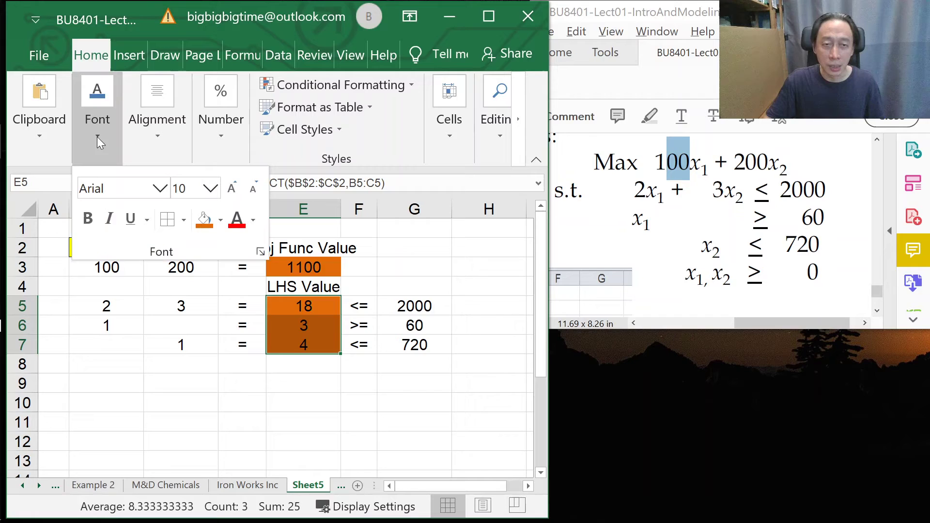
left_click(222, 220)
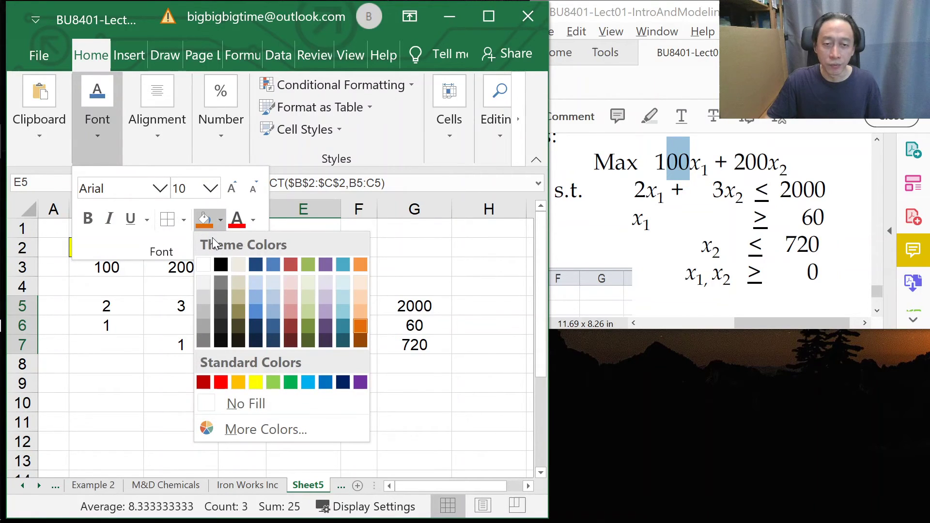
left_click(308, 382)
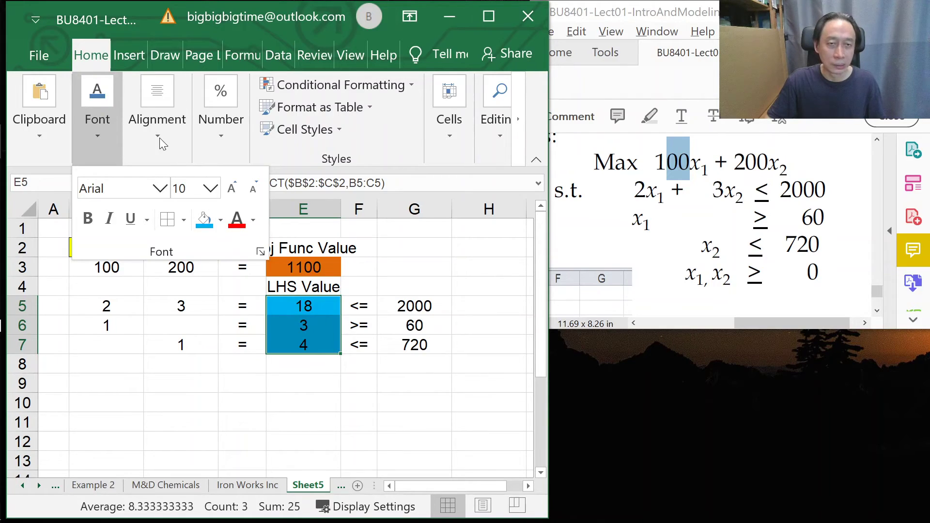
left_click(100, 138)
left_click(95, 144)
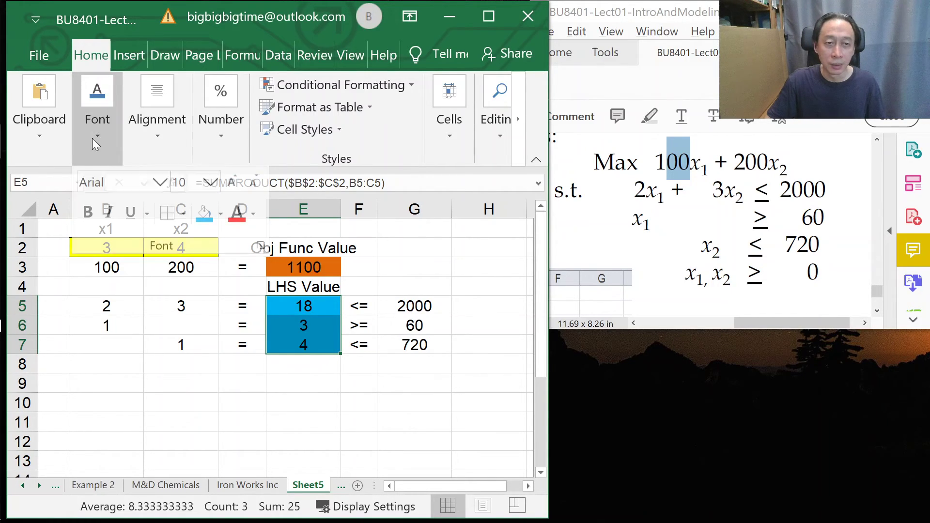
left_click(221, 219)
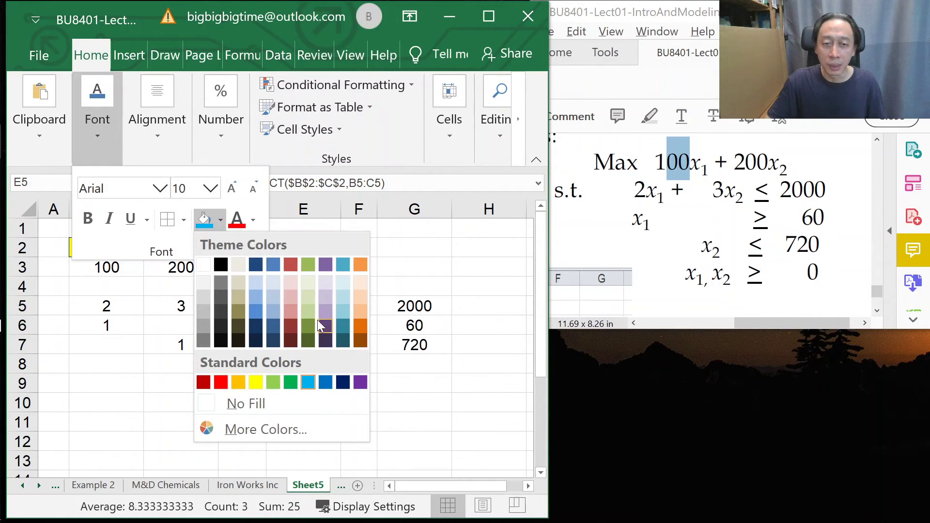
left_click(274, 381)
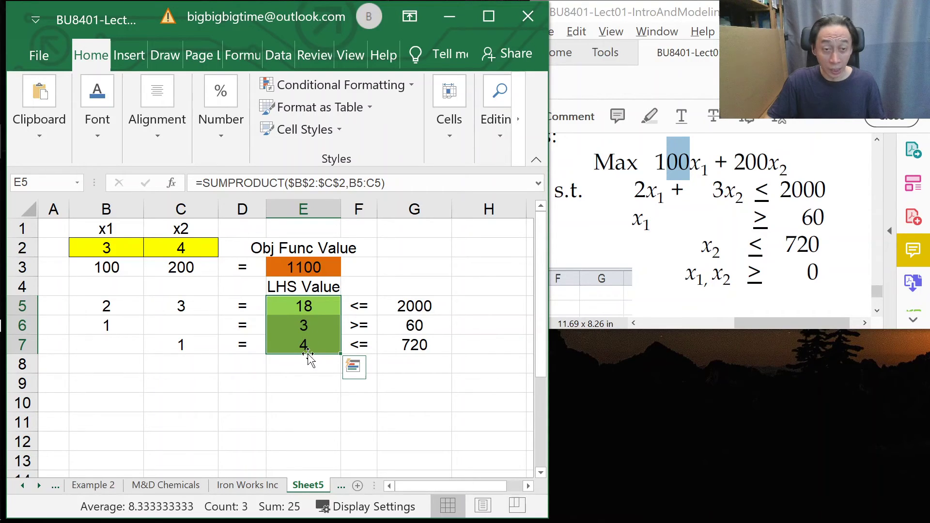
left_click(199, 328)
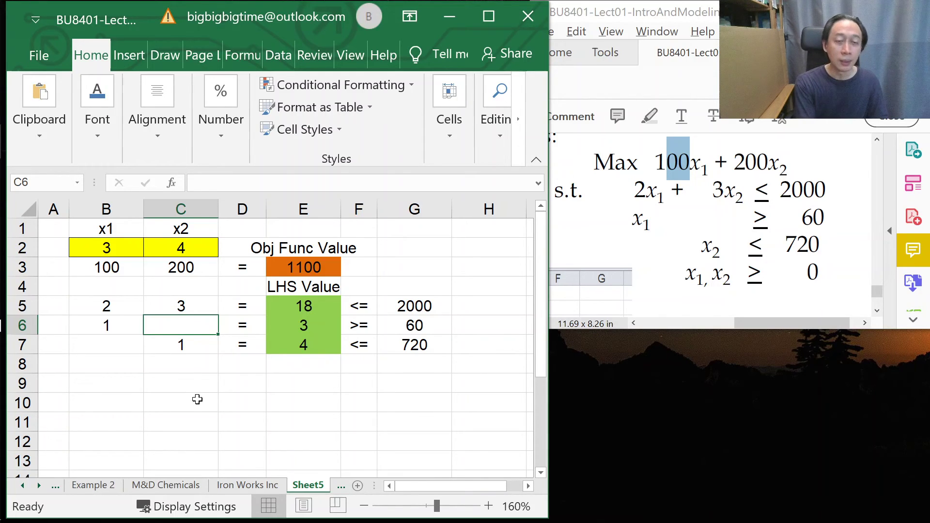
type("0")
key("Return")
key("Left")
type("0")
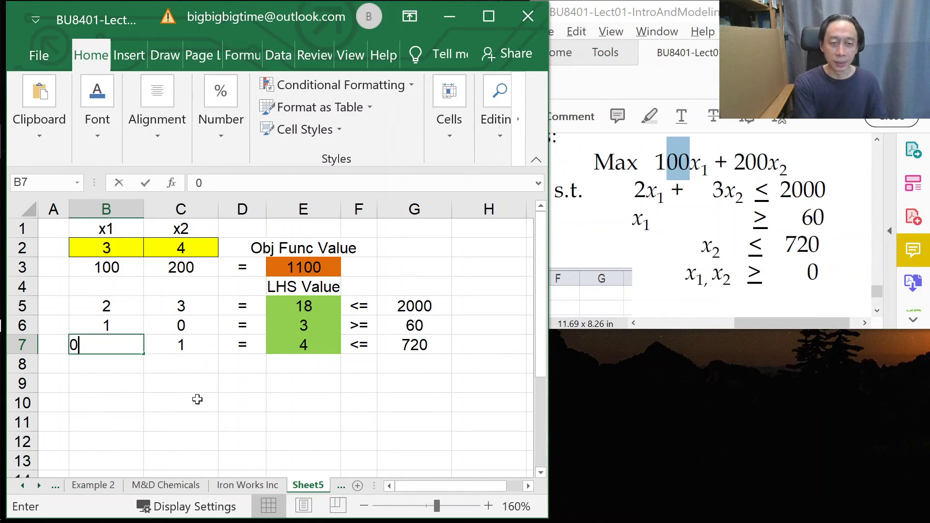
key("Right")
key("Up")
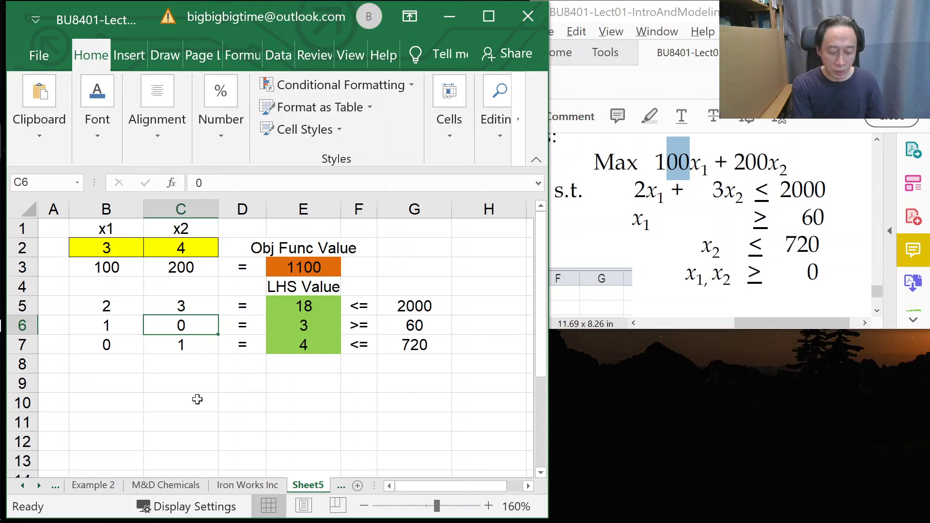
key("BackSpace")
key("Return")
key("Left")
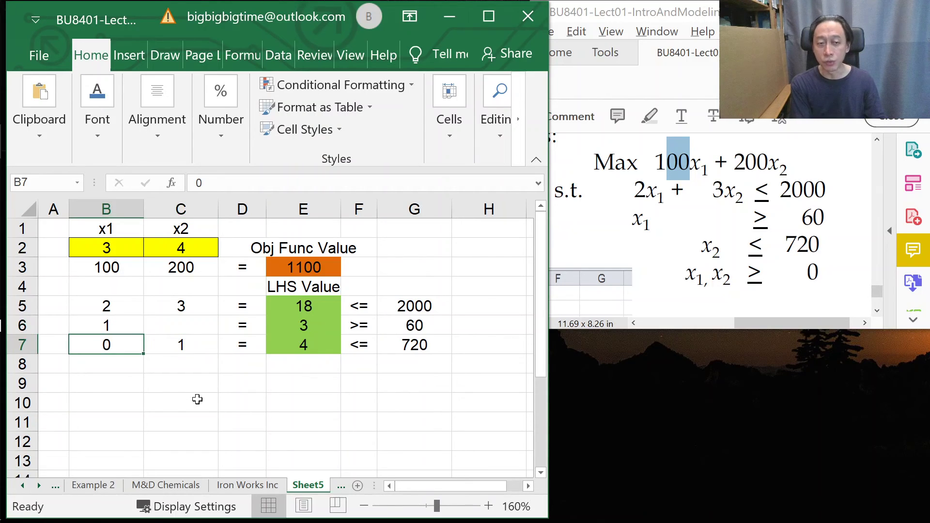
key("Delete")
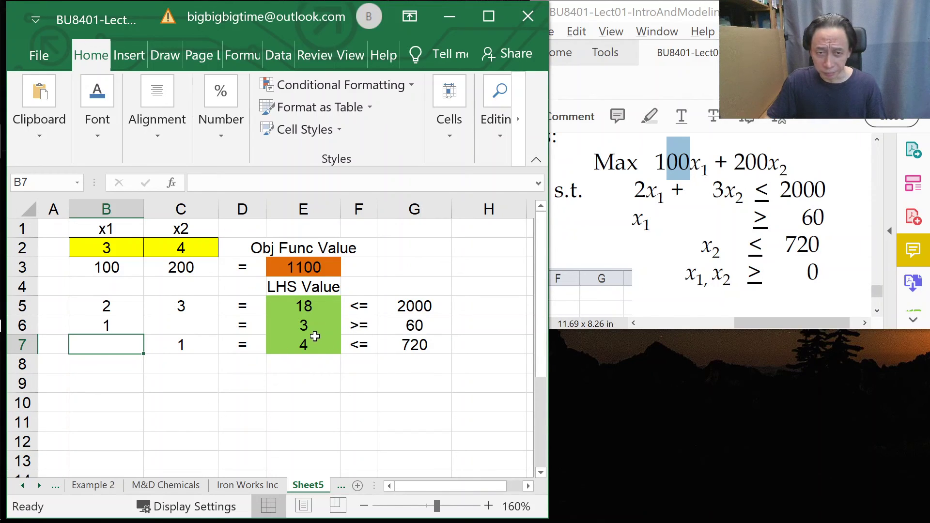
Check E6's SUMPRODUCT formula and narrow column D, which holds the = signs, to width 5.00
left_click_drag(107, 244, 166, 252)
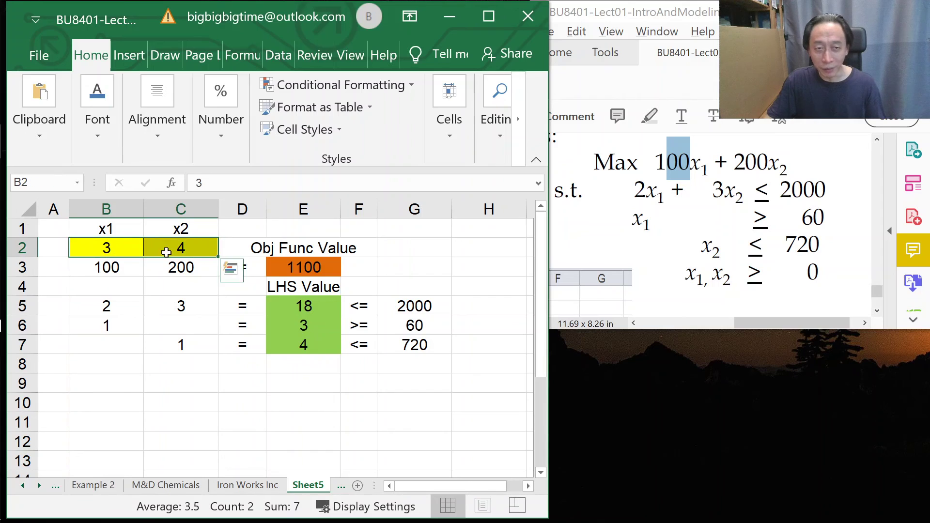
left_click(306, 323)
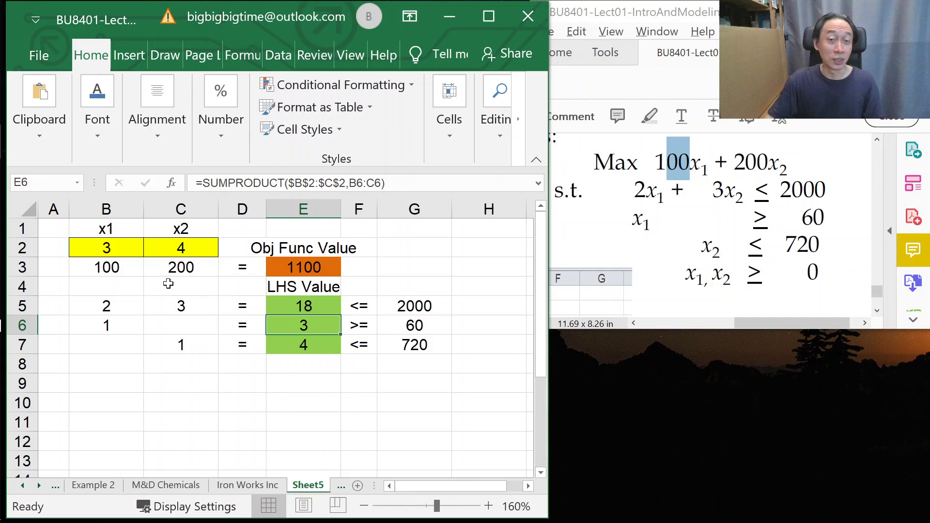
left_click_drag(266, 209, 257, 209)
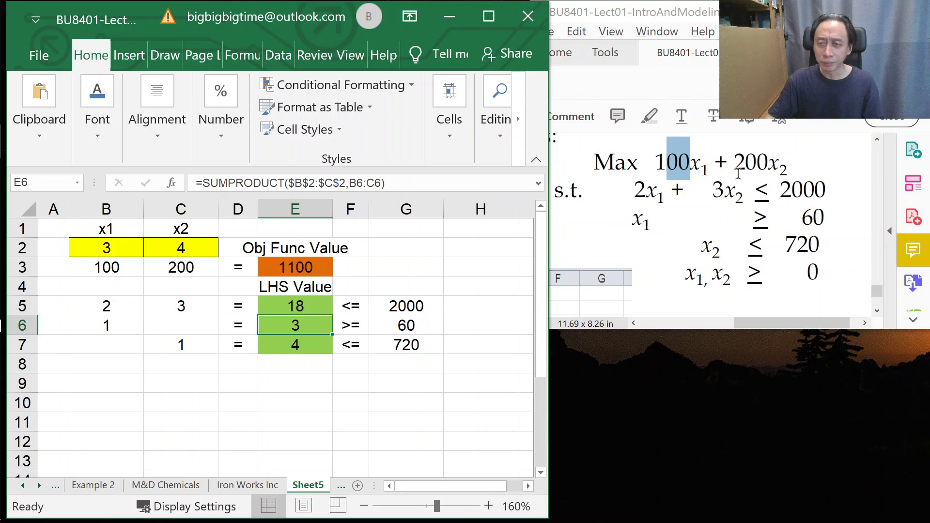